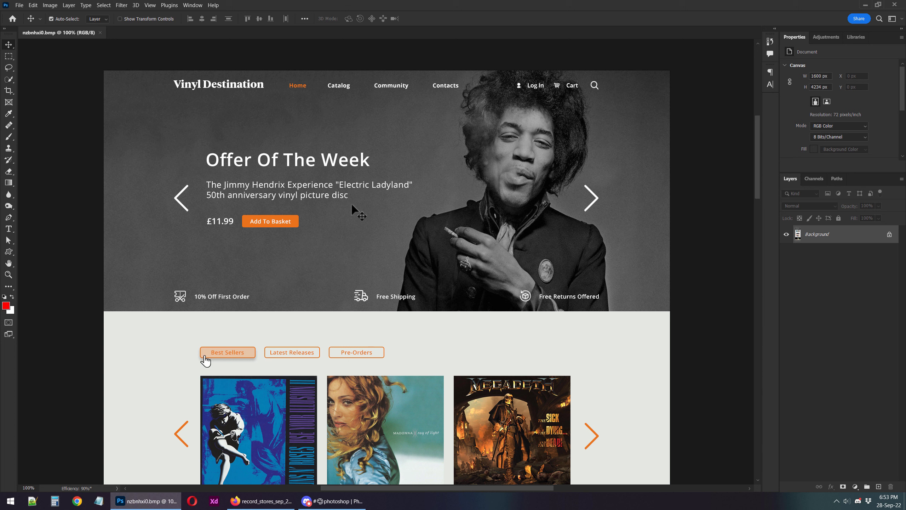
Try a canvas width of 1920 pixels and cancel the resize.
key("ctrl+alt+c")
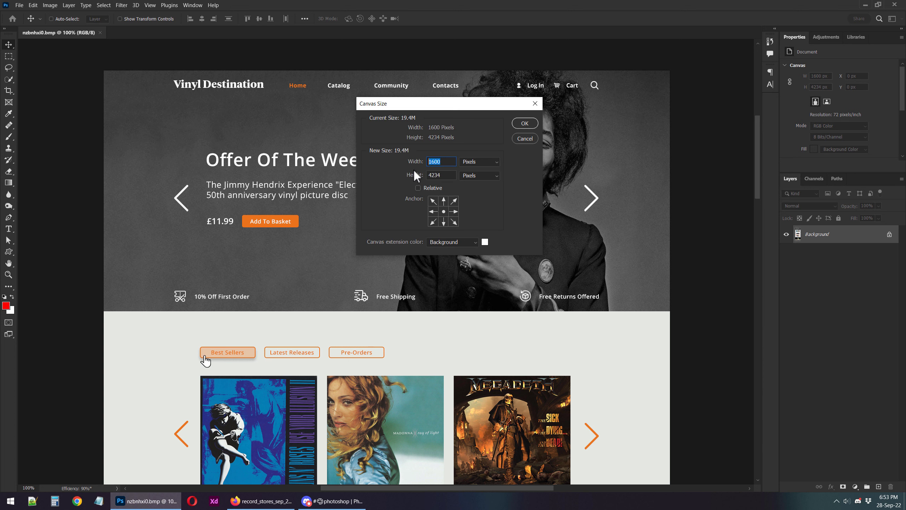
type("1920")
key("Escape")
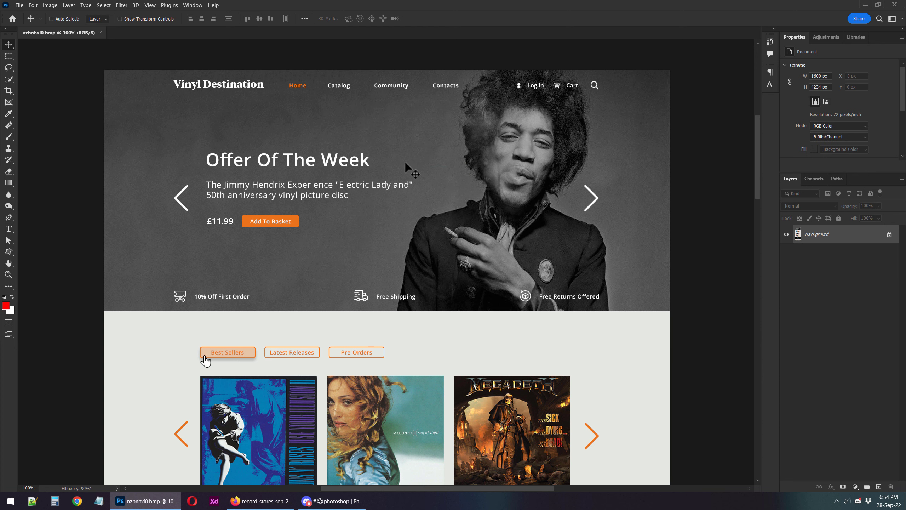
Marquee-select the area of the three album covers below the Best Sellers buttons and deselect it.
key("m")
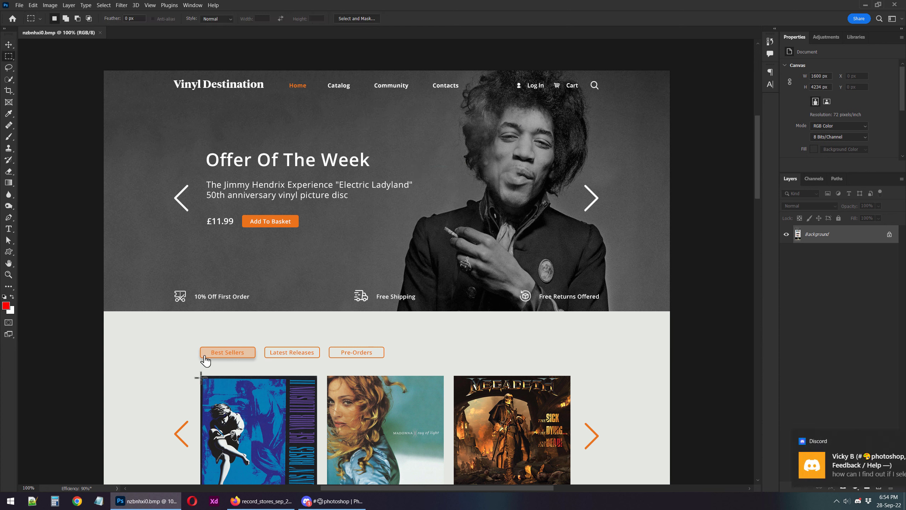
left_click_drag(200, 377, 571, 444)
scroll(558, 421, "down", 4)
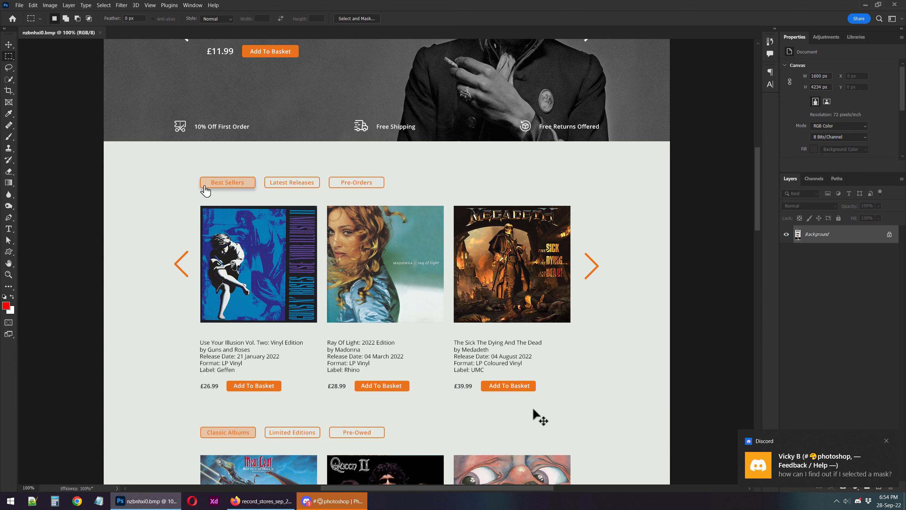
key("ctrl+d")
scroll(534, 408, "up", 4)
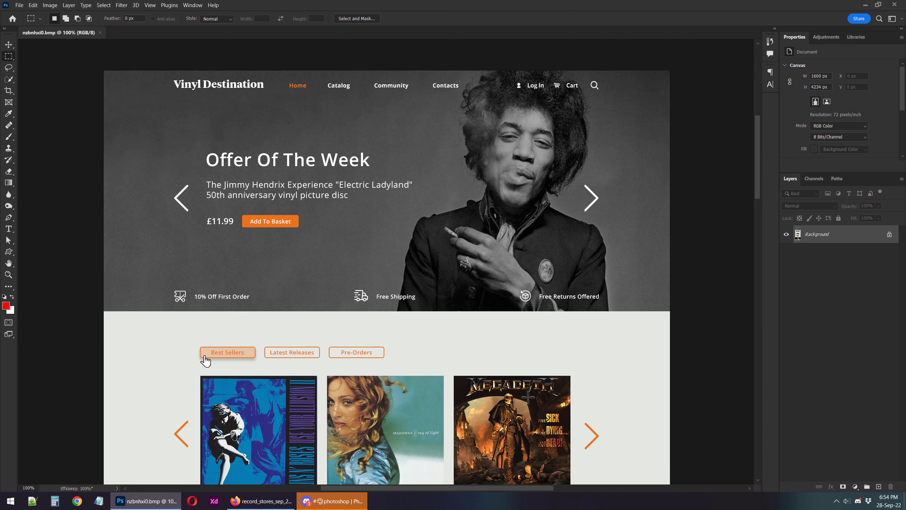
key("u")
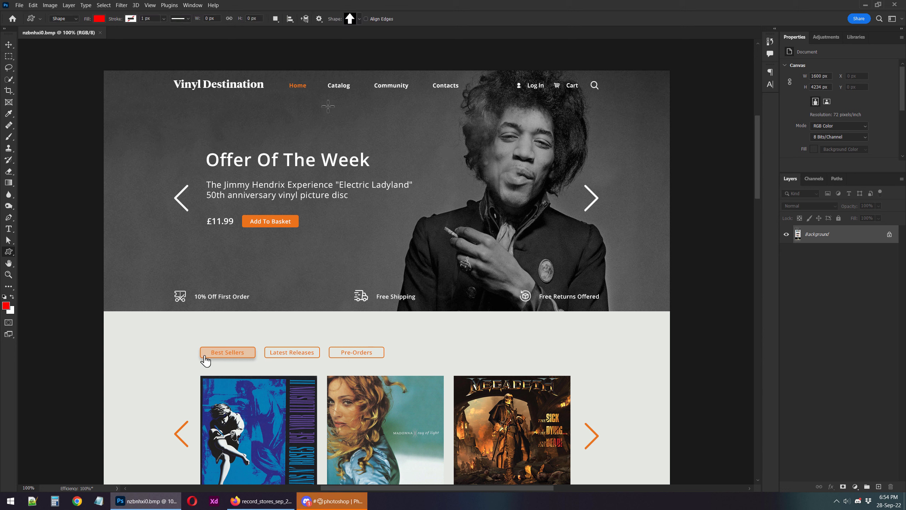
left_click_drag(304, 81, 419, 107)
key("v")
key("Delete")
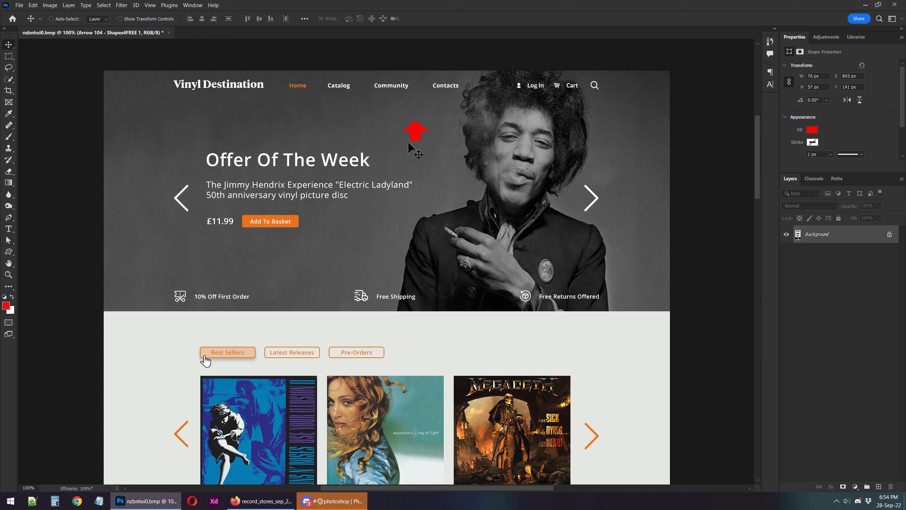
key("u")
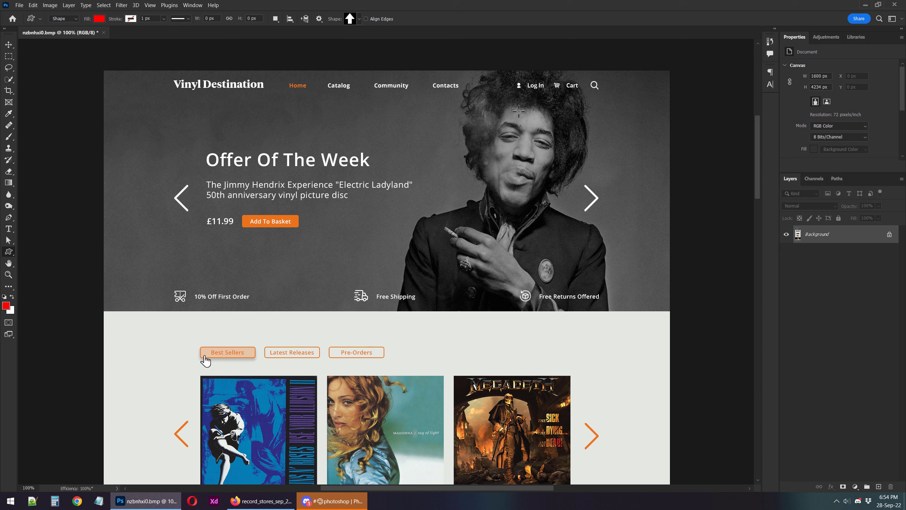
left_click_drag(510, 75, 549, 98)
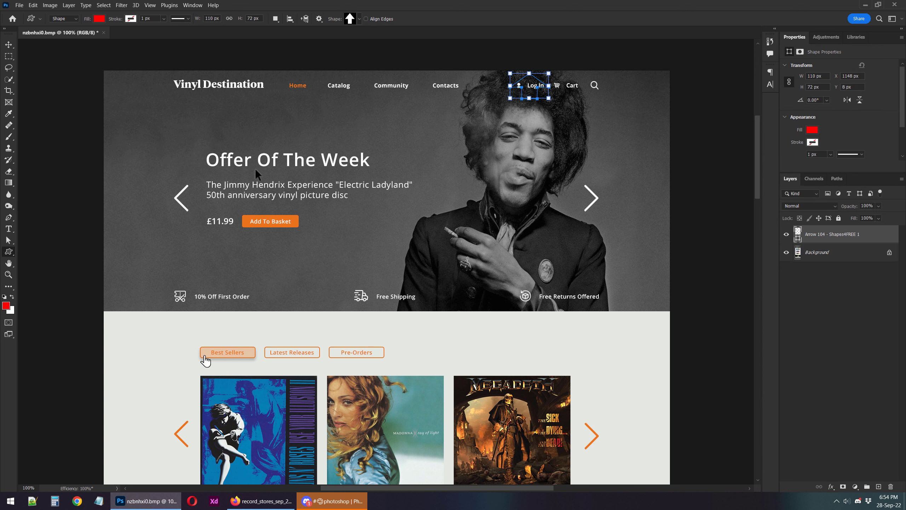
key("ctrl+z")
Cover the Log In link with a red rectangle about 108 × 46 px and duplicate it over the Cart link.
left_click(11, 254)
left_click(70, 254)
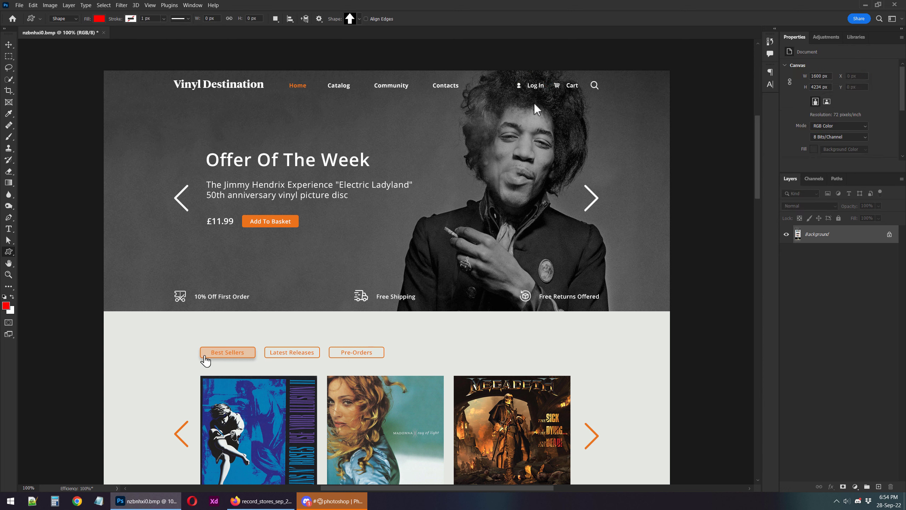
left_click_drag(508, 78, 583, 92)
key("v")
Recolour the rectangle over the Cart link blue.
double_click(798, 234)
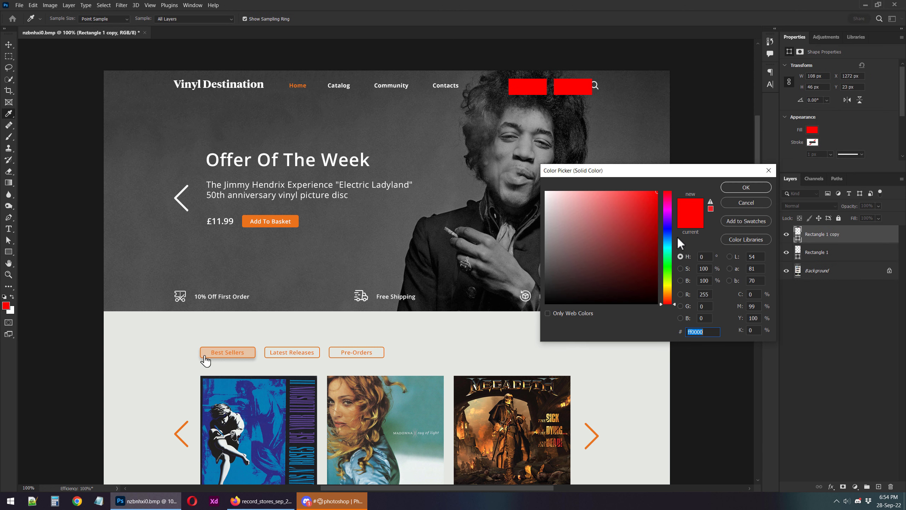
left_click(674, 236)
left_click(746, 193)
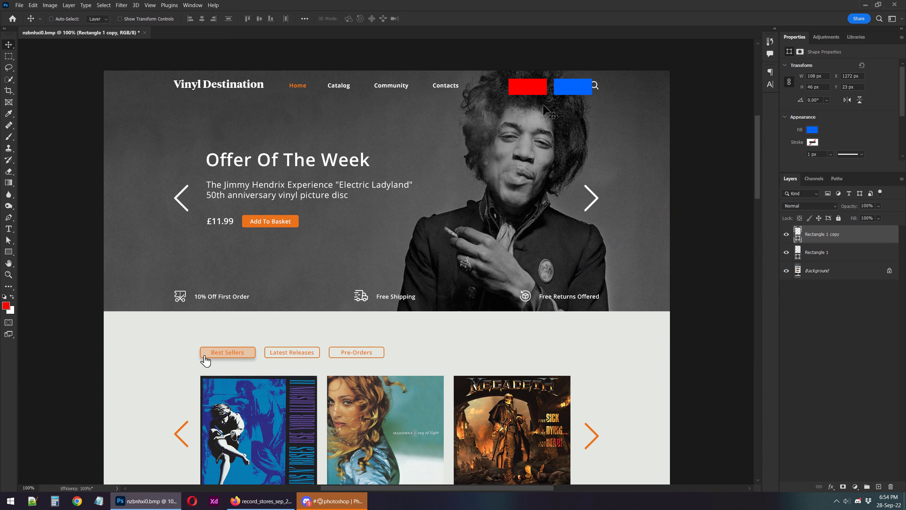
Draw a blue rectangle about 485 × 47 px over the header navigation links and shift it towards the Log In link.
key("u")
mouse_move(287, 80)
left_mouse_down()
mouse_move(487, 107)
mouse_move(429, 93)
mouse_move(461, 91)
mouse_move(444, 95)
mouse_move(452, 94)
left_mouse_up()
key("ctrl+z")
key("v")
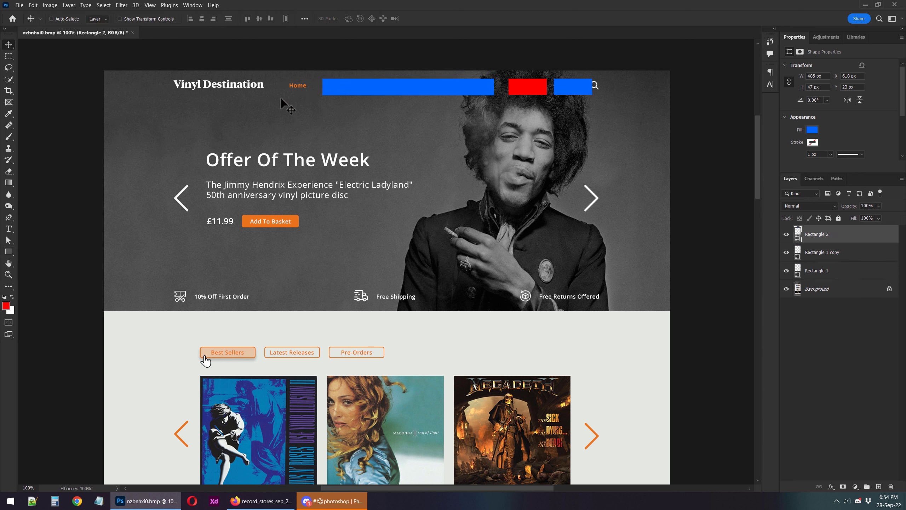
Delete all the placeholder rectangles from the header.
key("Delete")
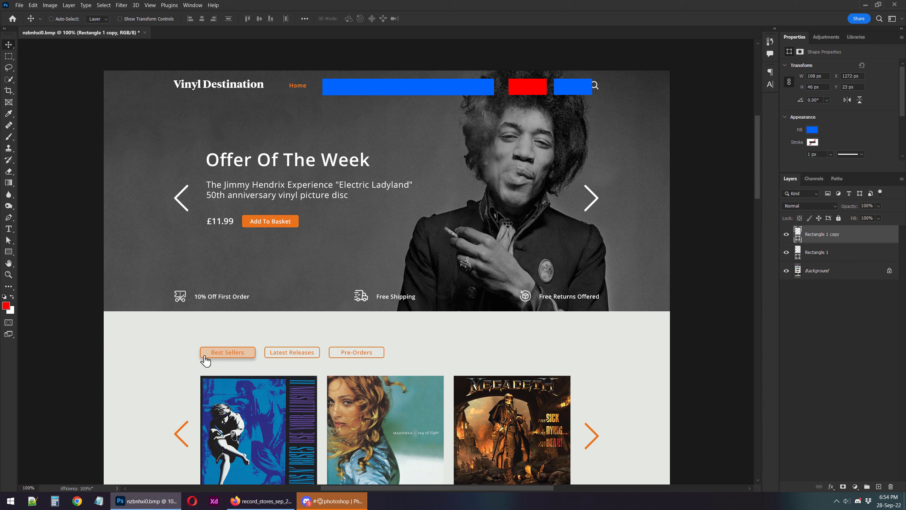
key("Delete")
key("Delete")
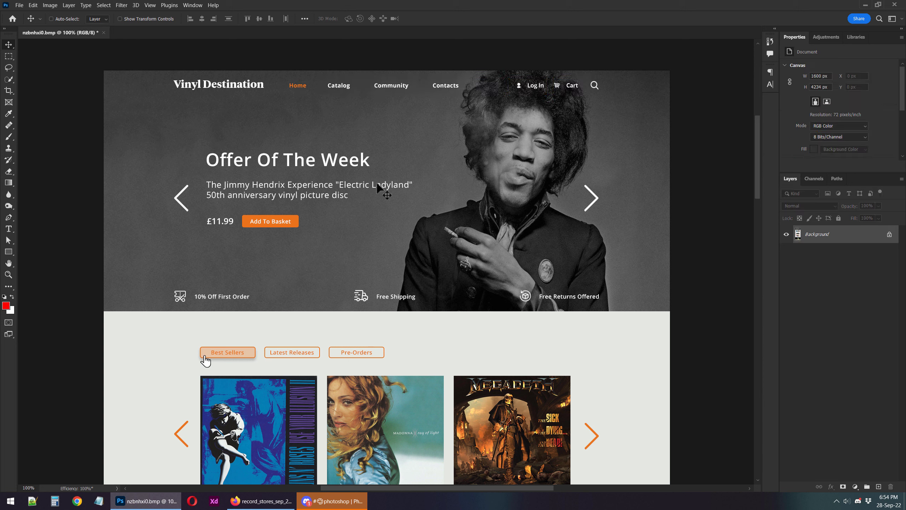
Marquee-select the white previous-slide arrow in the hero banner and deselect it.
key("m")
left_click_drag(167, 172, 188, 227)
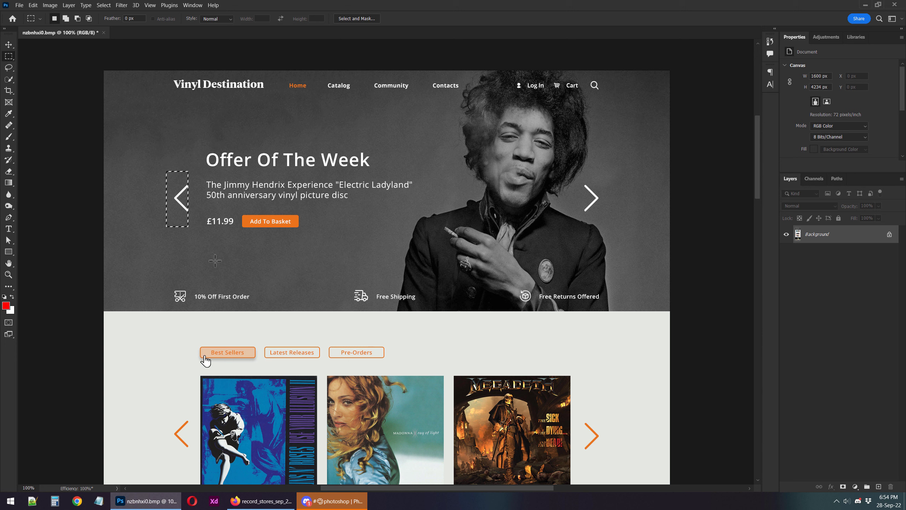
key("ctrl+d")
Try a row of four red circles about 17 px wide in the hero banner above Free Shipping and delete them.
right_click(9, 252)
left_click(43, 260)
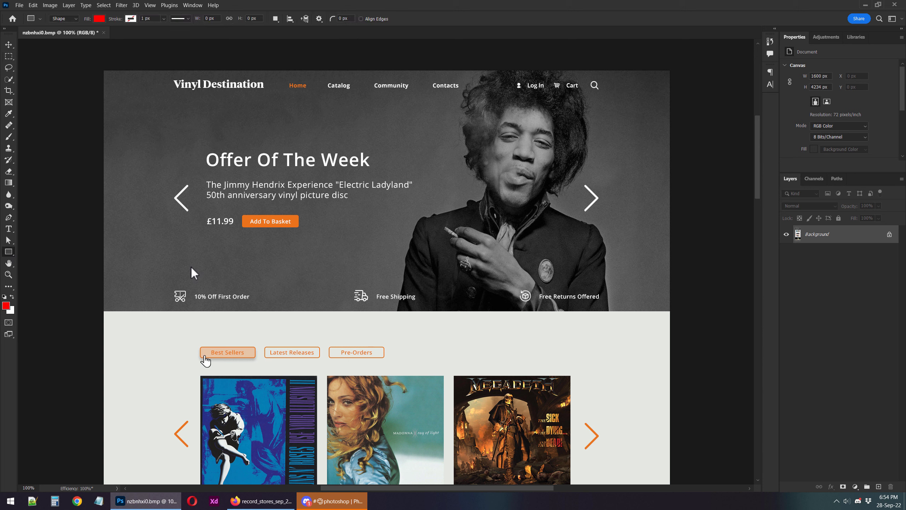
left_click_drag(320, 256, 340, 261)
key("v")
left_click_drag(342, 262, 355, 263, "alt")
left_click_drag(357, 262, 369, 263, "alt")
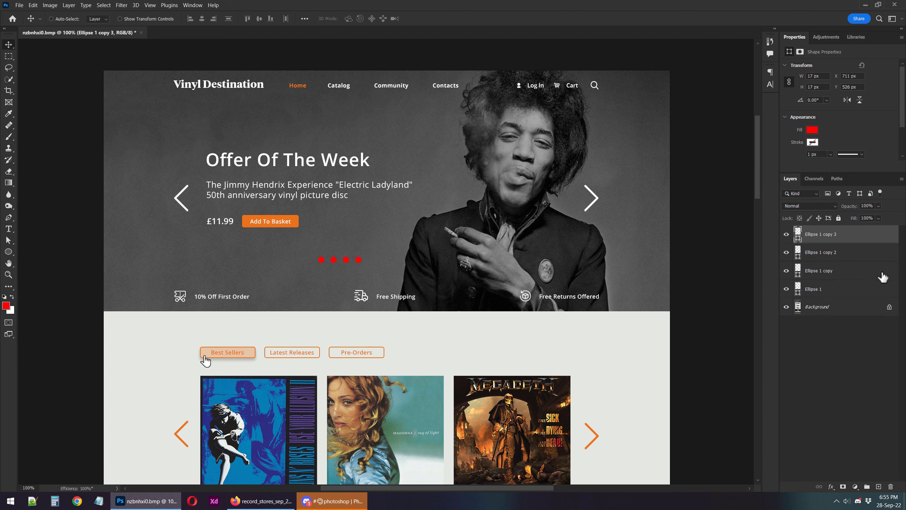
left_click(854, 293, "shift")
key("Delete")
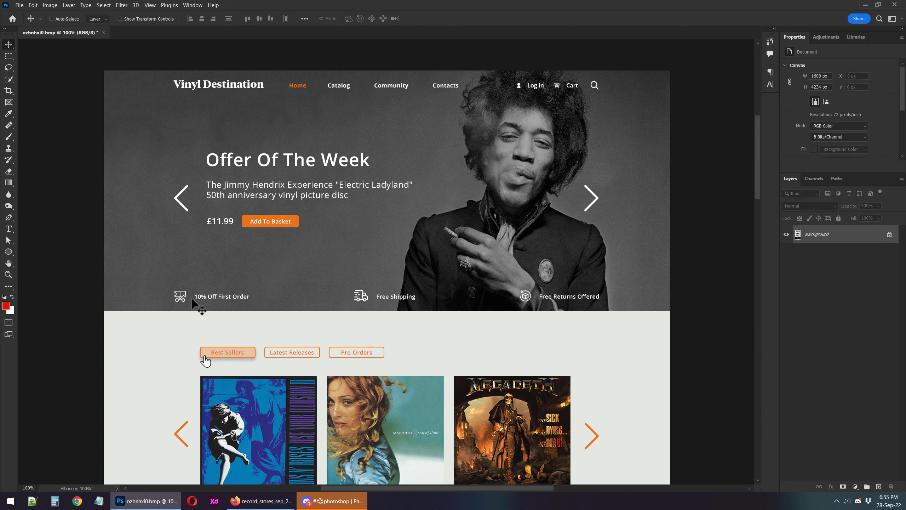
Marquee-select the 10% Off First Order icon and text in the hero banner and deselect them.
left_click_drag(165, 289, 241, 303)
key("Escape")
key("m")
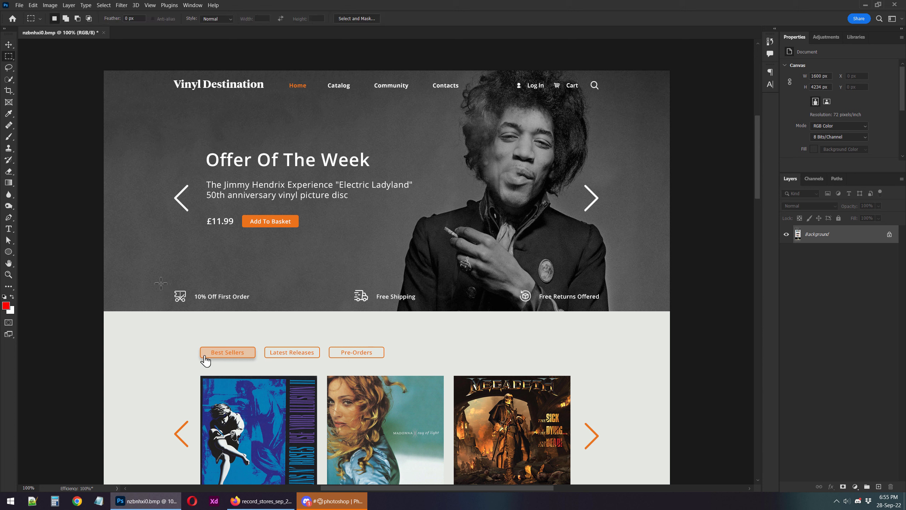
left_click_drag(161, 283, 274, 310)
left_click(259, 307)
Draw a red vertical rectangle about 99 × 1084 px in the page margin, reaching up to the Vinyl Destination logo's edge.
left_click_drag(8, 252, 39, 259)
left_click_drag(138, 71, 174, 454)
key("v")
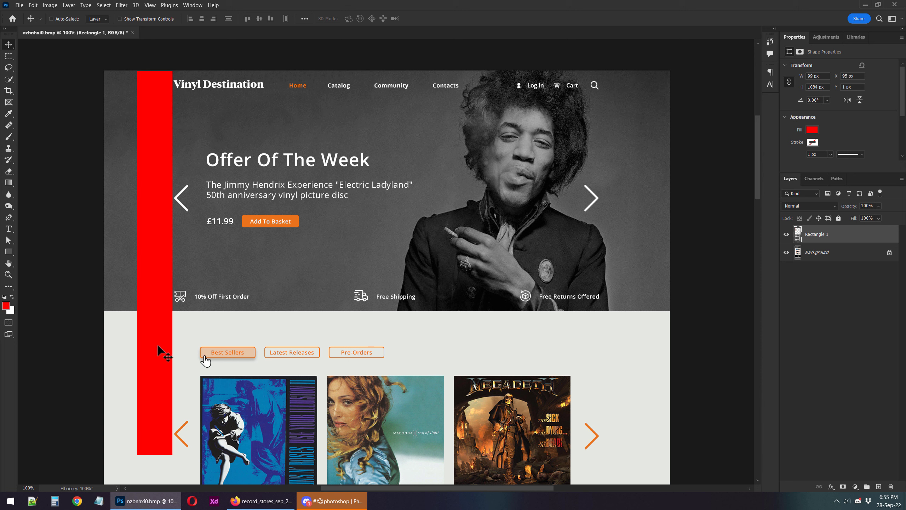
Move the red vertical strip over the previous-slide arrows, up to the first album's edge, and delete it.
left_click_drag(178, 219, 229, 250)
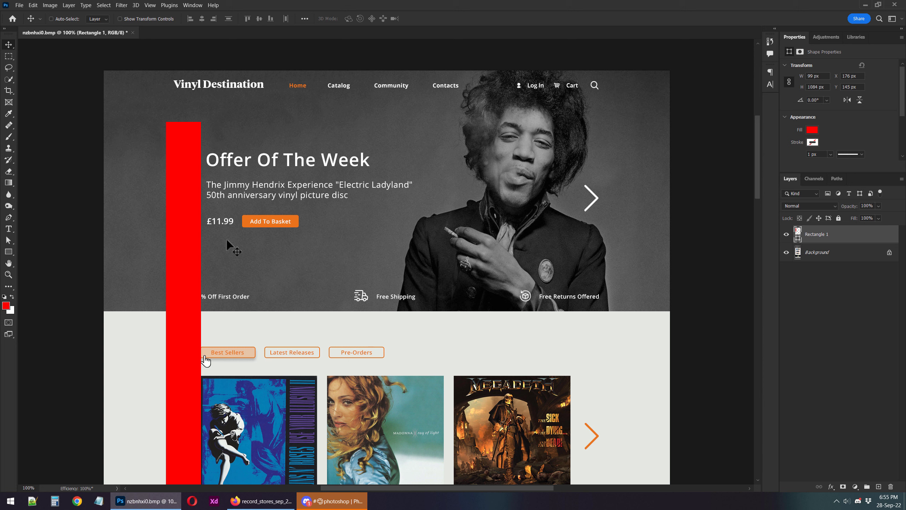
key("Delete")
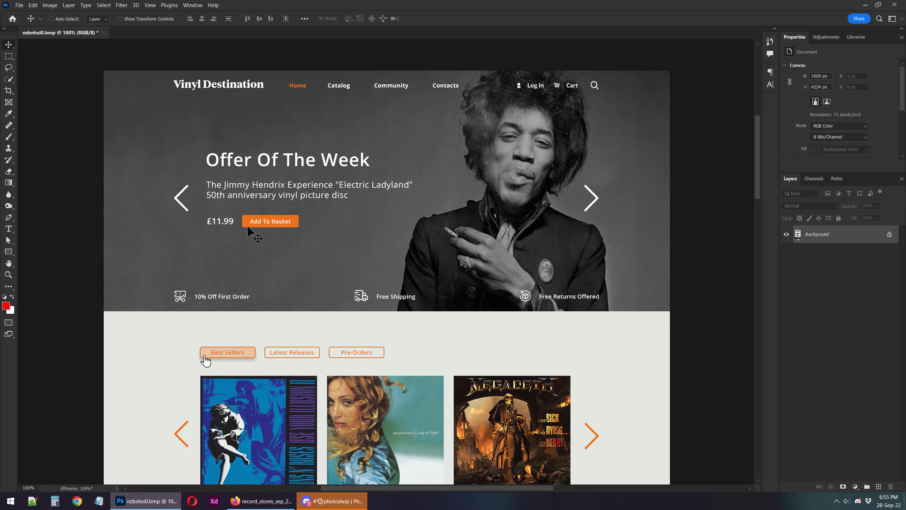
Cover the hero's Add To Basket button with a red rectangle about 227 × 69 px.
key("m")
left_click_drag(241, 212, 301, 235)
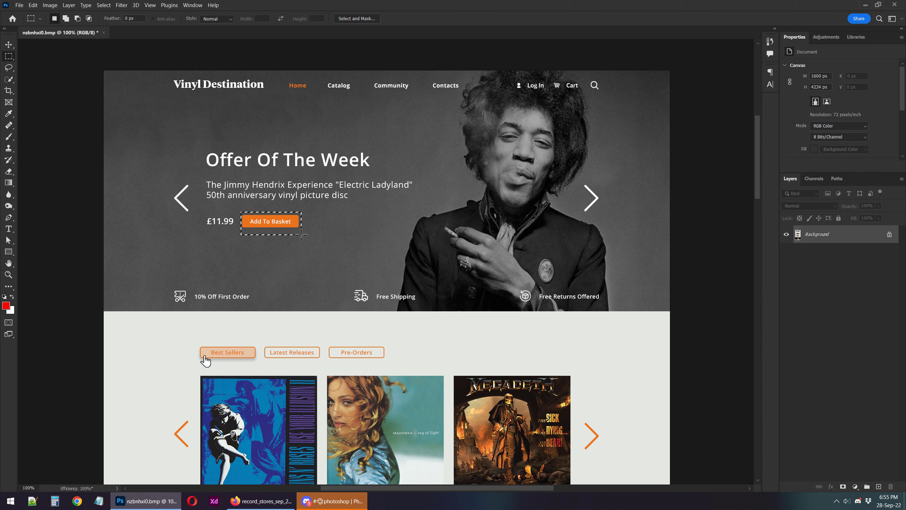
key("u")
left_click_drag(242, 215, 322, 238)
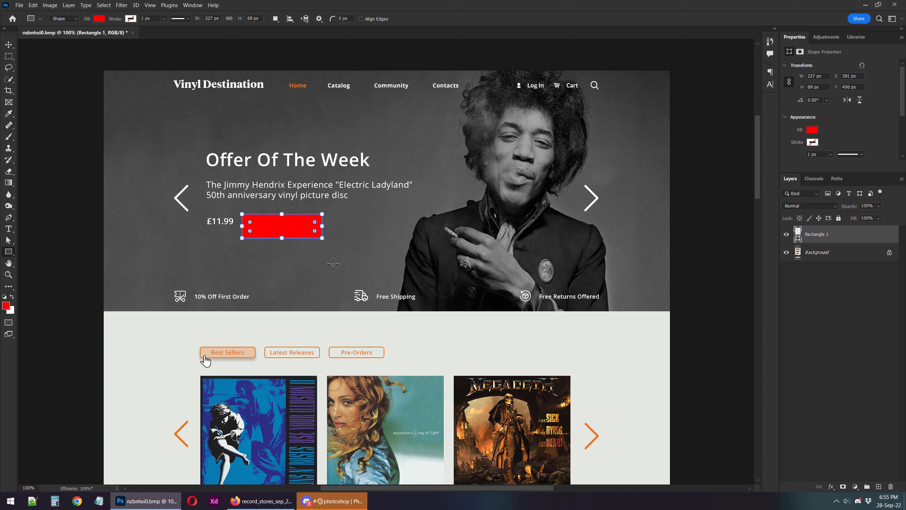
Set the red button rectangle to 220 × 60 px with 5 px corner radii.
key("v")
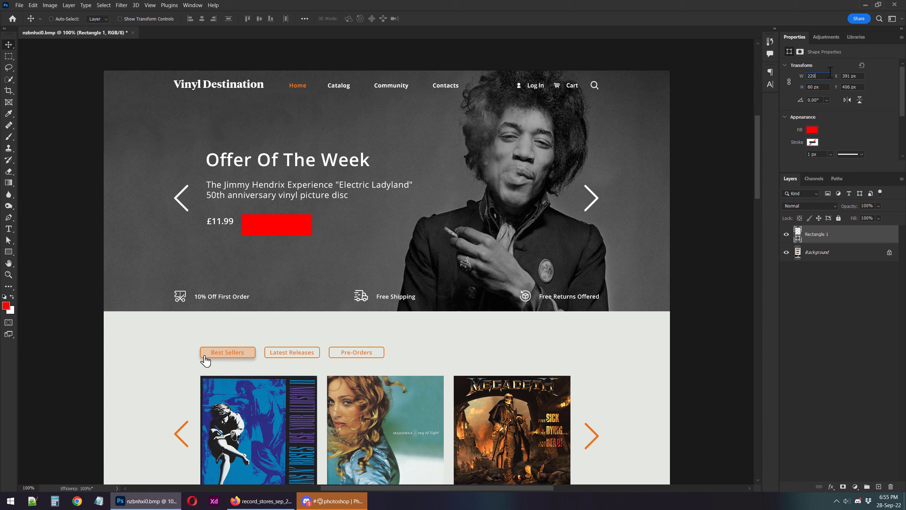
scroll(878, 118, "down", 3)
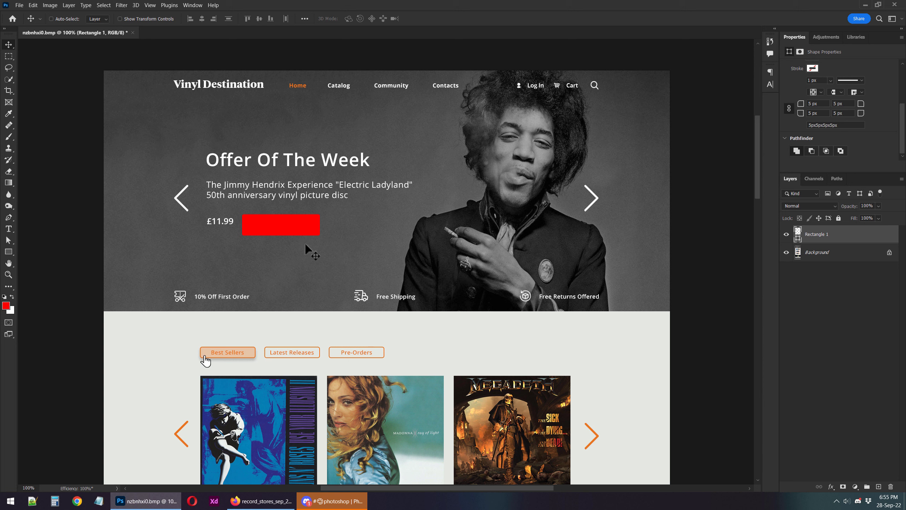
Draw a full-width red rectangle over the offers and shipping strip of the hero banner and set its opacity to 20%.
key("u")
left_click_drag(104, 279, 670, 310)
type("v")
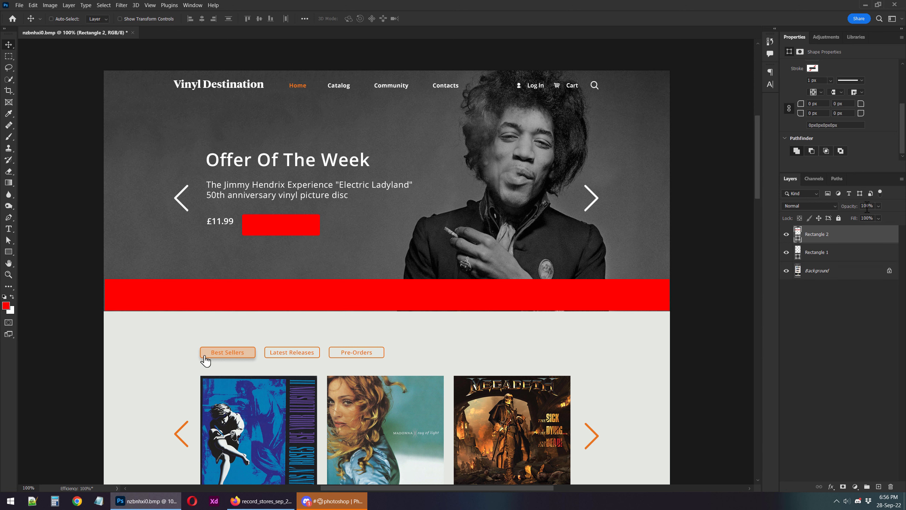
type("20")
key("Return")
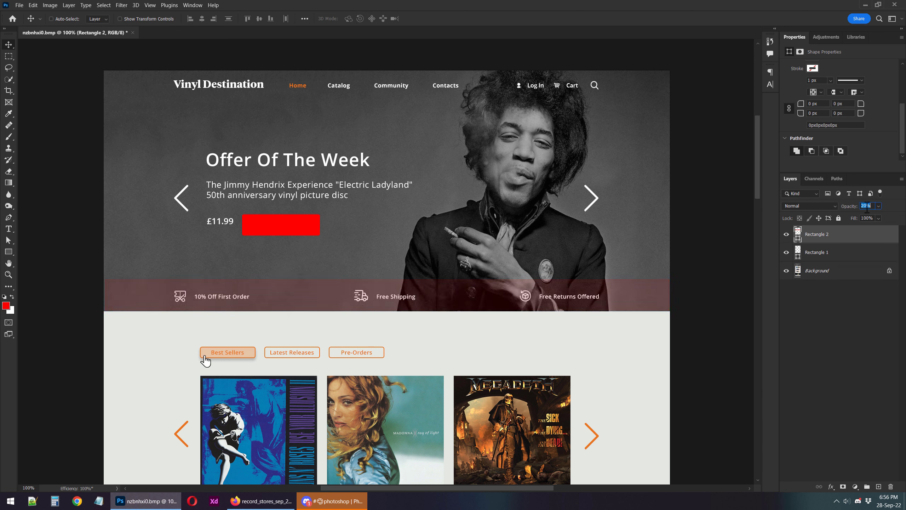
Recolour the full-width strip overlay black.
left_click(800, 240)
double_click(799, 237)
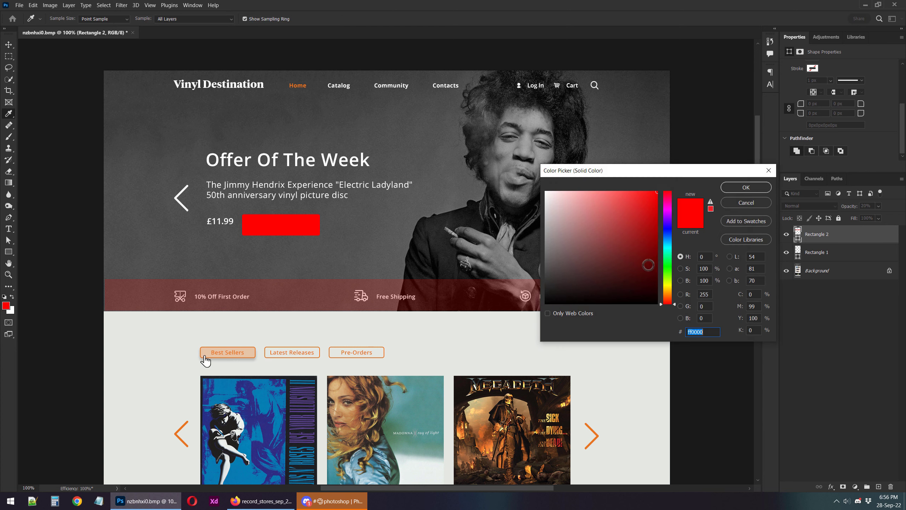
left_click_drag(648, 266, 501, 345)
key("Return")
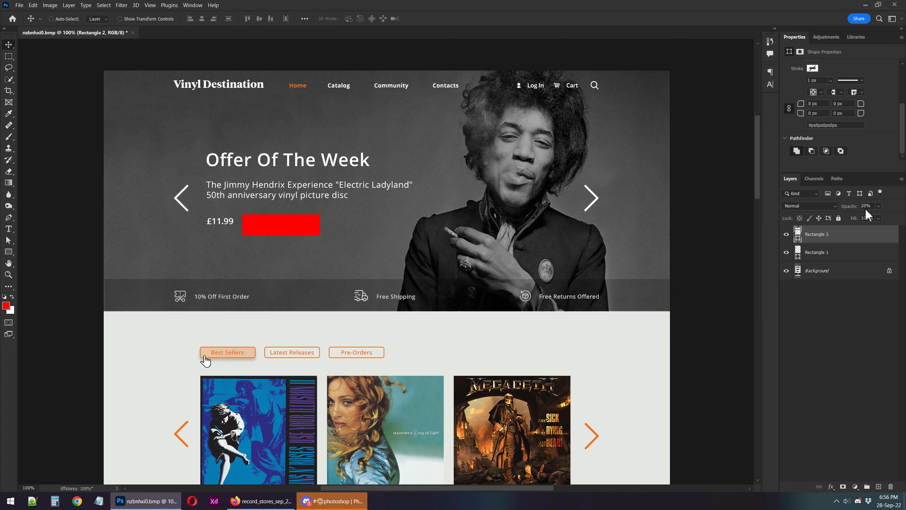
Raise the black strip overlay's opacity to 50% and delete the overlay.
left_click_drag(865, 207, 872, 208)
key("shift+Up")
key("shift+Up")
key("shift+Up")
key("Return")
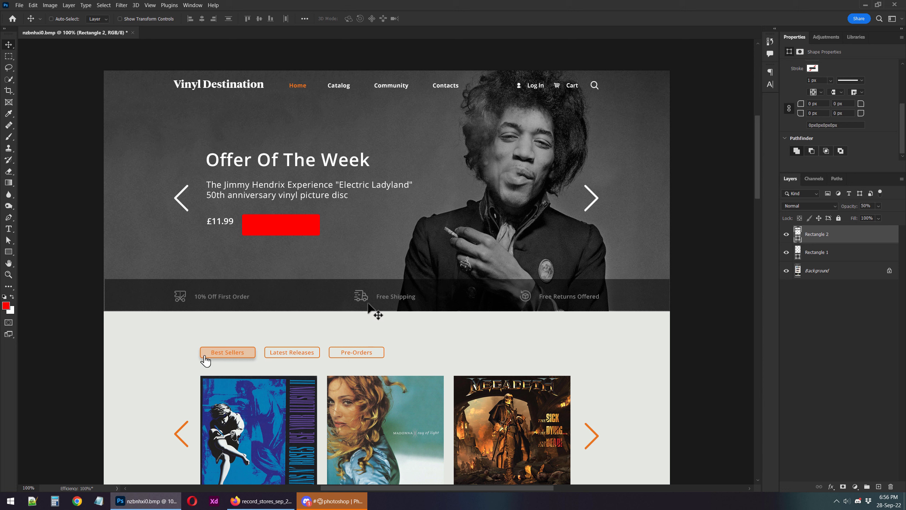
key("Delete")
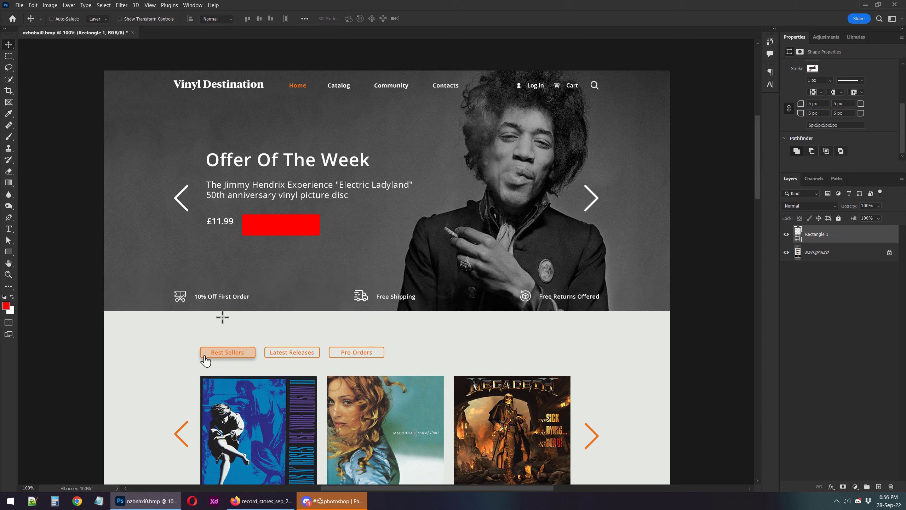
Marquee-select the area between the hero banner and the Best Sellers and Latest Releases buttons and deselect it.
key("m")
left_click_drag(207, 313, 321, 358)
key("ctrl+d")
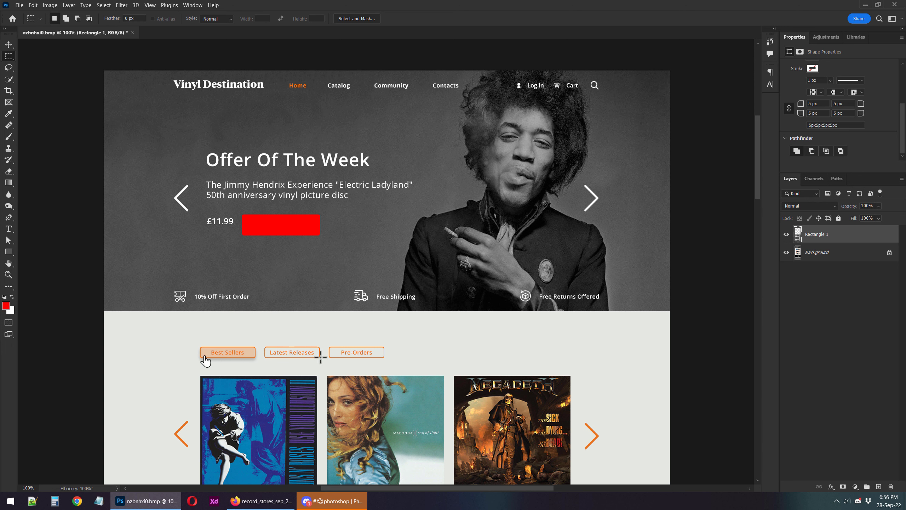
key("ctrl+d")
Inspect the Pre-Orders button up close and marquee-select the padding beside its label.
left_click_drag(346, 360, 396, 328)
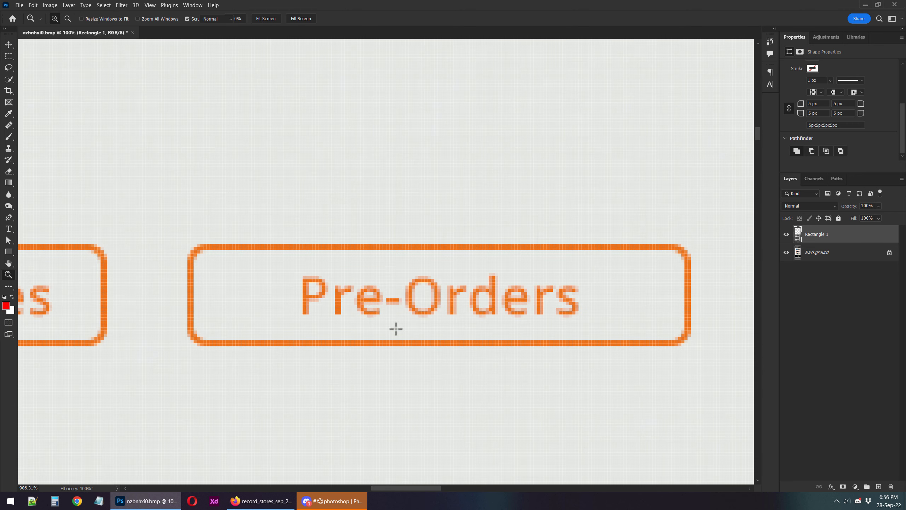
left_click_drag(386, 246, 456, 343)
key("ctrl+1")
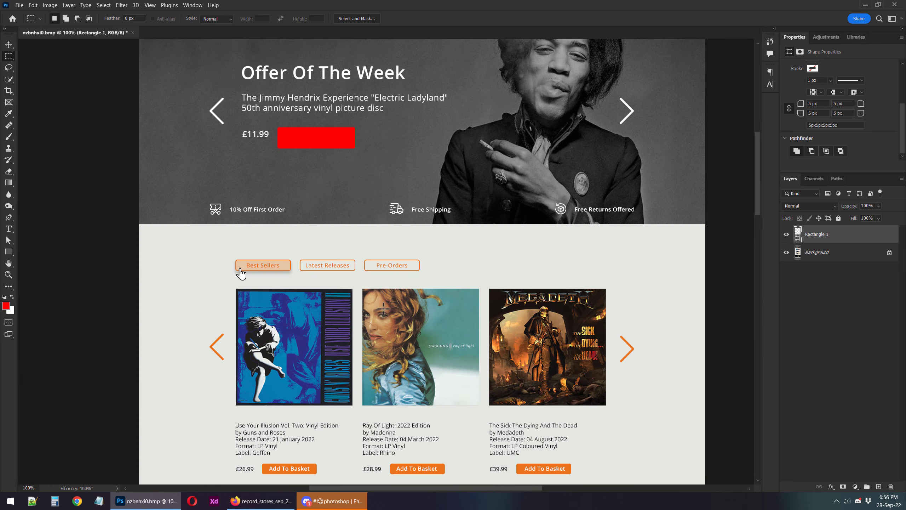
left_click_drag(390, 250, 460, 282)
left_click_drag(289, 309, 317, 384)
key("ctrl+1")
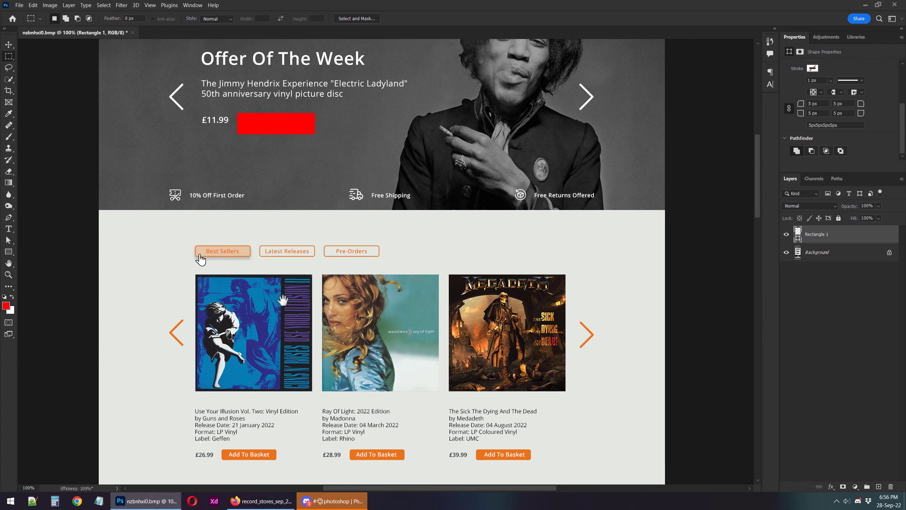
left_click_drag(283, 300, 276, 238)
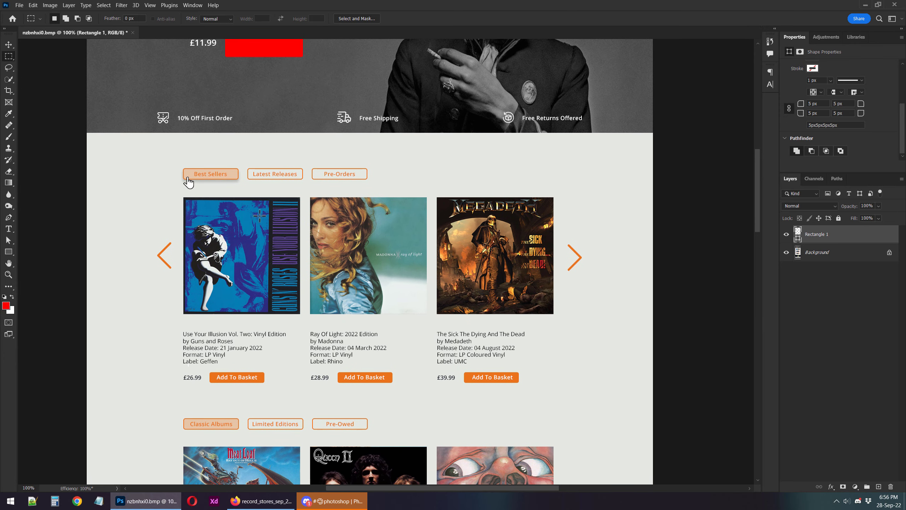
Marquee-select the area beside the first album row, deselect it and view the row enlarged.
left_click_drag(112, 212, 158, 324)
key("ctrl+d")
mouse_move(187, 395)
left_mouse_down()
mouse_move(185, 351)
mouse_move(169, 348)
mouse_move(201, 368)
mouse_move(149, 351)
mouse_move(173, 361)
left_mouse_up()
key("z")
key("m")
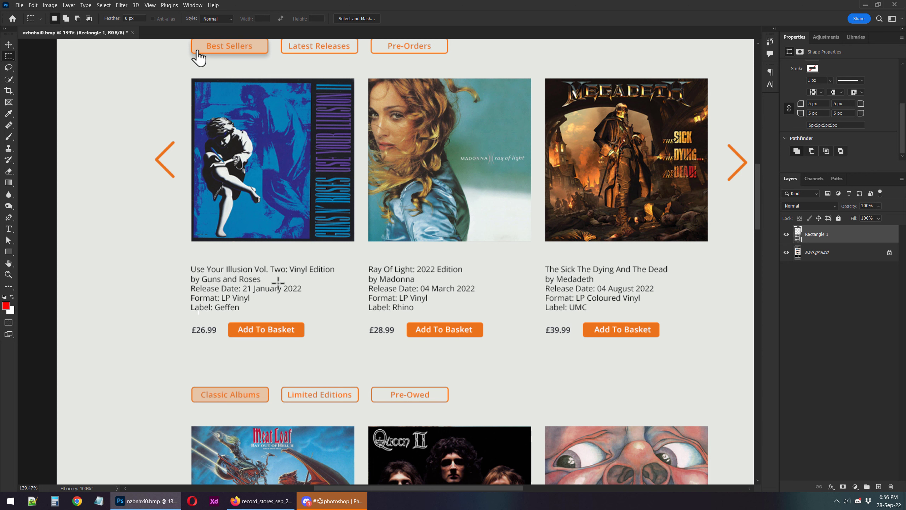
Marquee-select the details text under the Use Your Illusion album and deselect it.
left_click_drag(307, 232, 268, 261)
left_click_drag(151, 290, 215, 317)
left_click(182, 343)
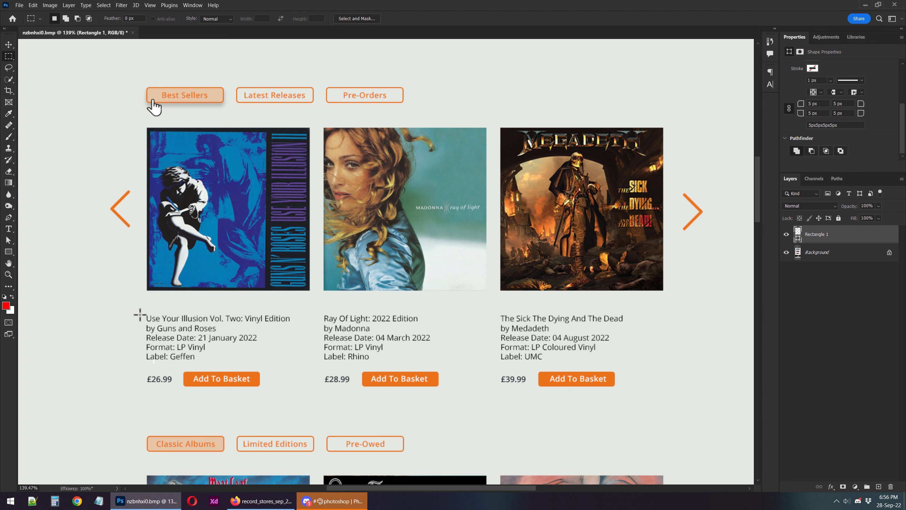
left_click_drag(140, 315, 218, 372)
left_click(219, 379)
Add placeholder text "gfdg dfgfd gfd gfdg fd g" with one word per line, beside the first album's details.
key("t")
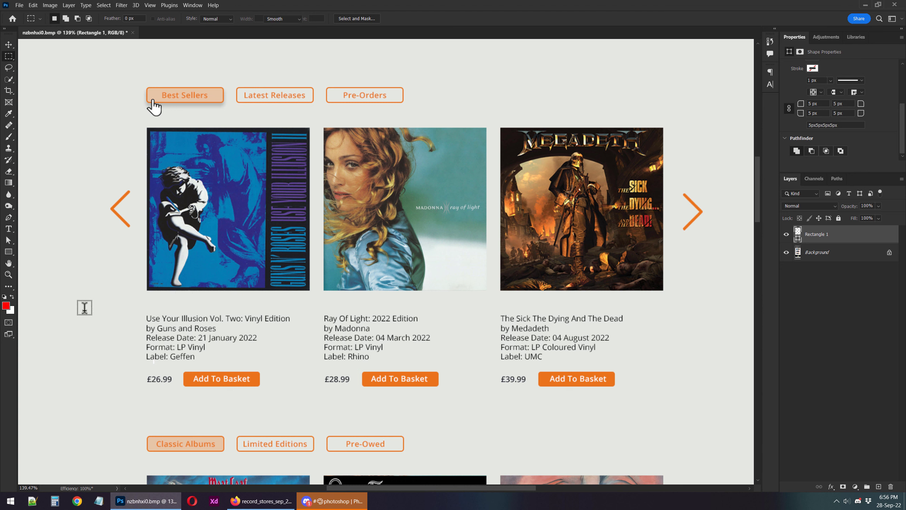
left_click(87, 309)
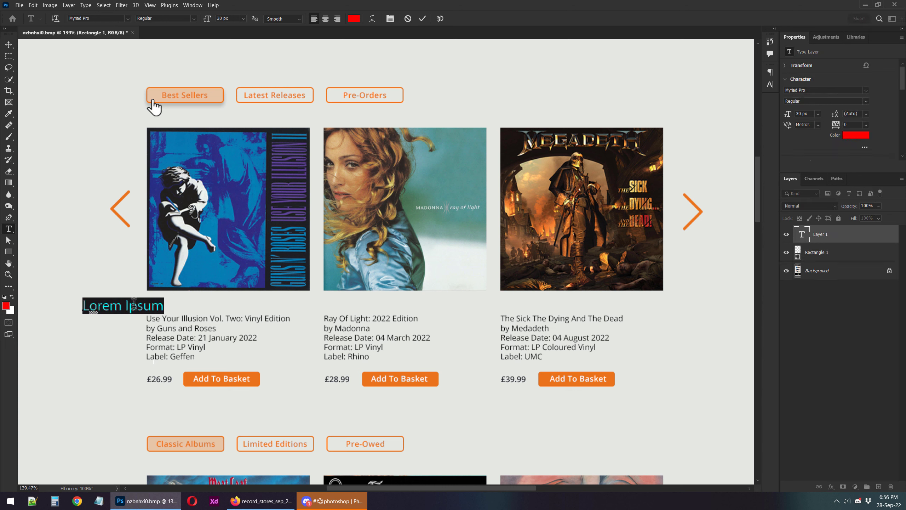
type("gfdg dfgfd gfd gfdg fd g")
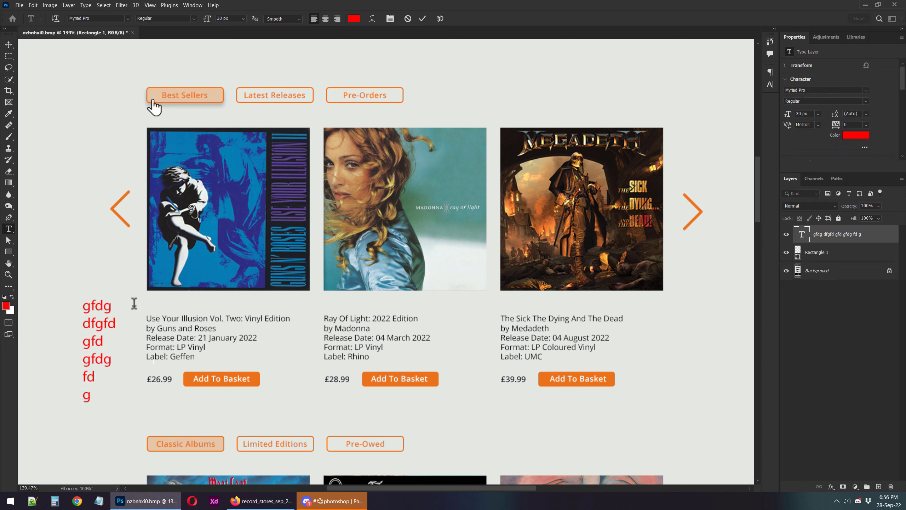
left_click(718, 50)
Set the placeholder text to 20 px with 35 px leading and move it against the first album's details.
left_click(770, 89)
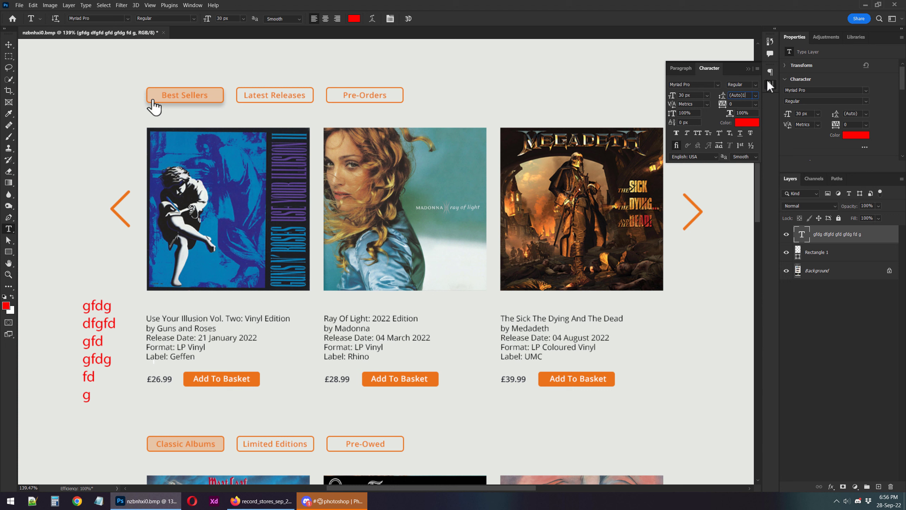
left_click_drag(768, 81, 905, 63)
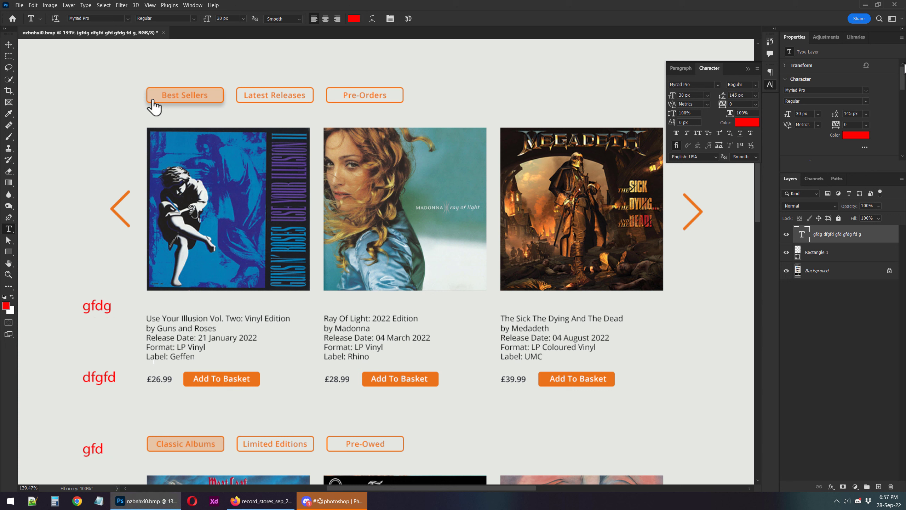
left_click(745, 96)
type("4")
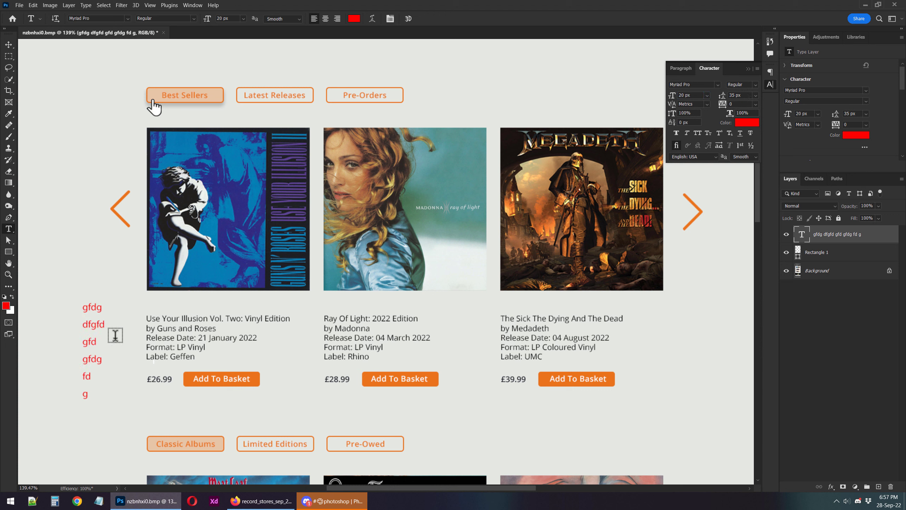
key("v")
left_click_drag(102, 328, 142, 344)
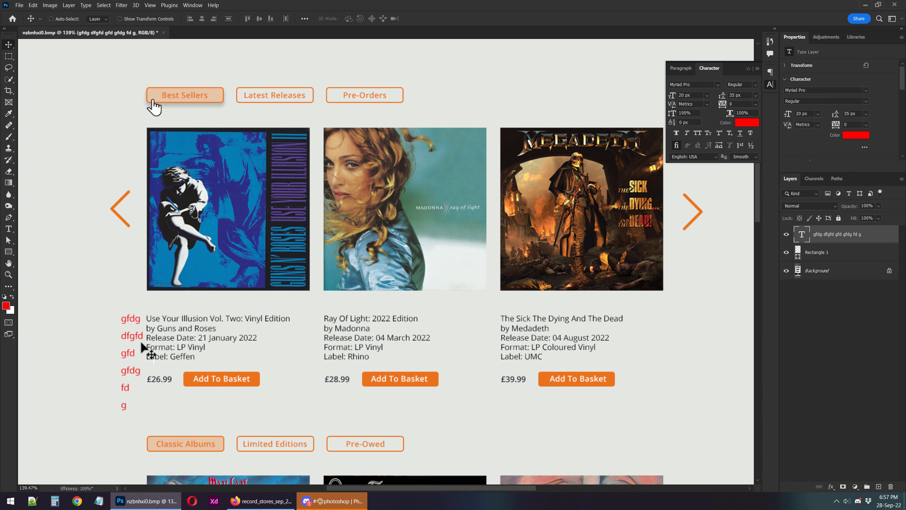
Marquee-select the first album's format and label values and delete the placeholder text layer.
key("m")
scroll(168, 353, "up", 5)
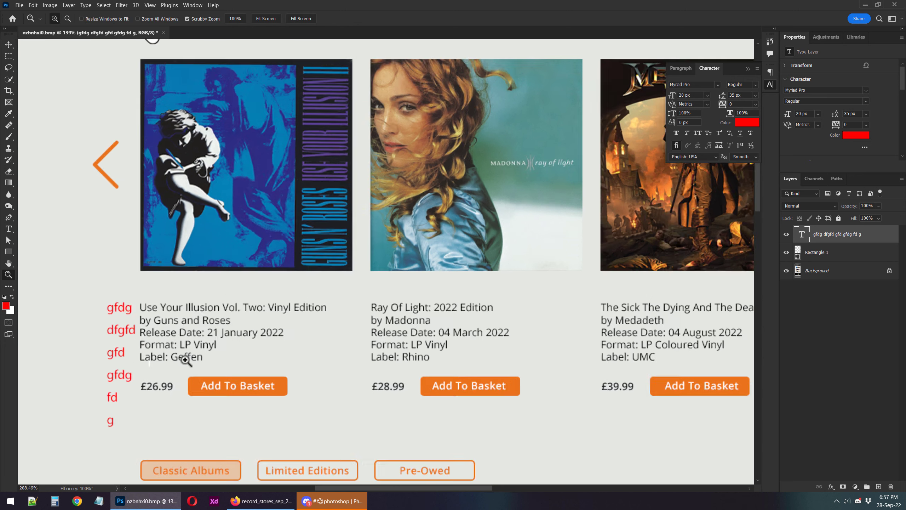
left_click_drag(189, 328, 271, 350)
key("ctrl+d")
left_click_drag(170, 346, 252, 376)
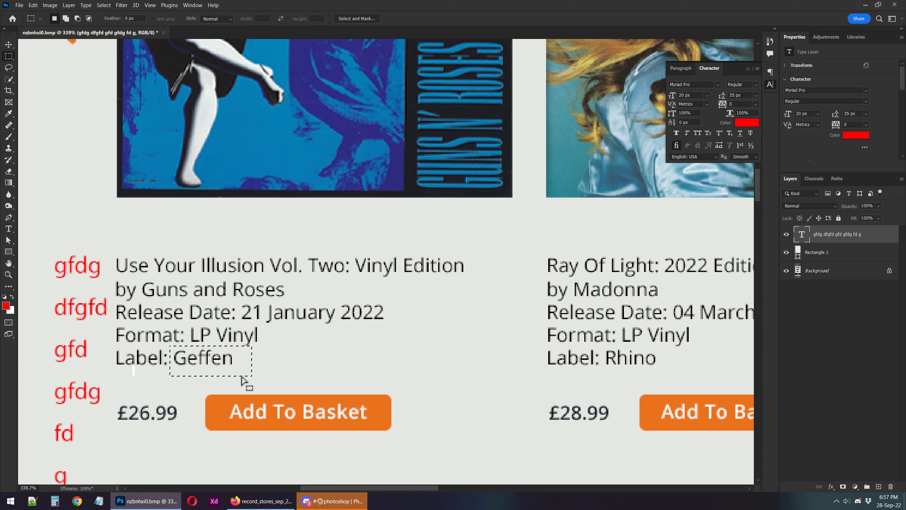
key("v")
key("Delete")
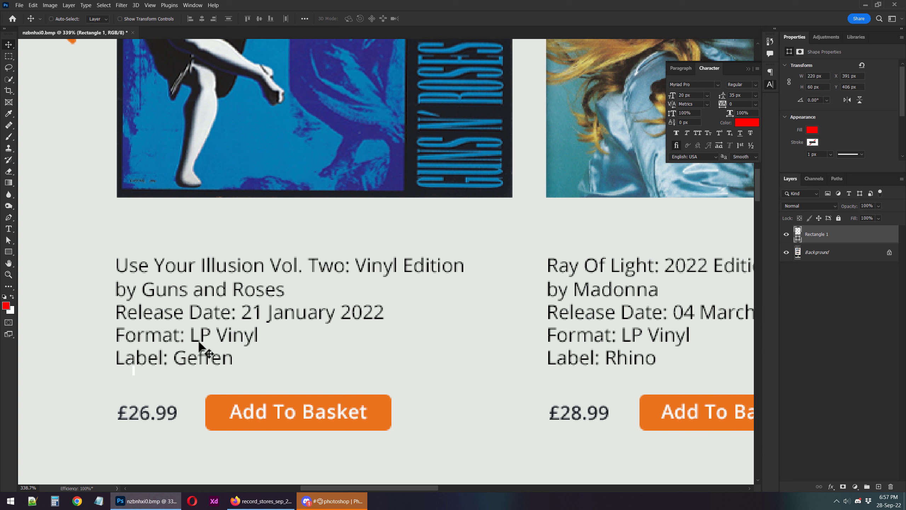
Marquee-select the LP Vinyl format value in the first album's details and deselect it.
key("m")
left_click_drag(186, 323, 270, 356)
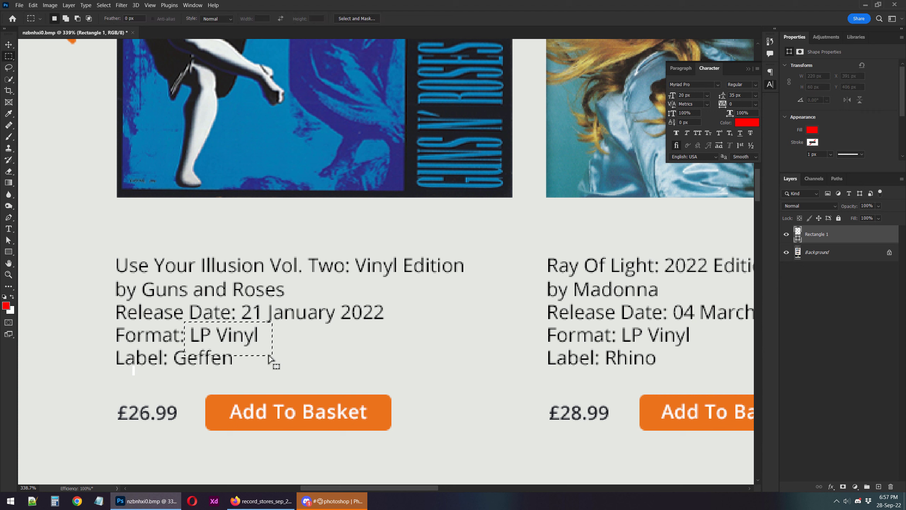
key("ctrl+d")
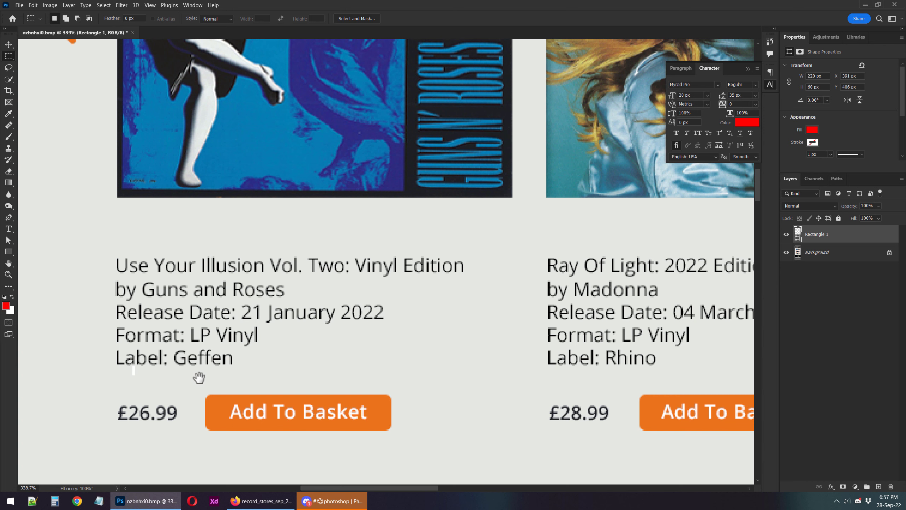
Examine the first album's price and Add To Basket button, and the album rows down to the 7" Singles section.
left_click_drag(199, 377, 208, 279)
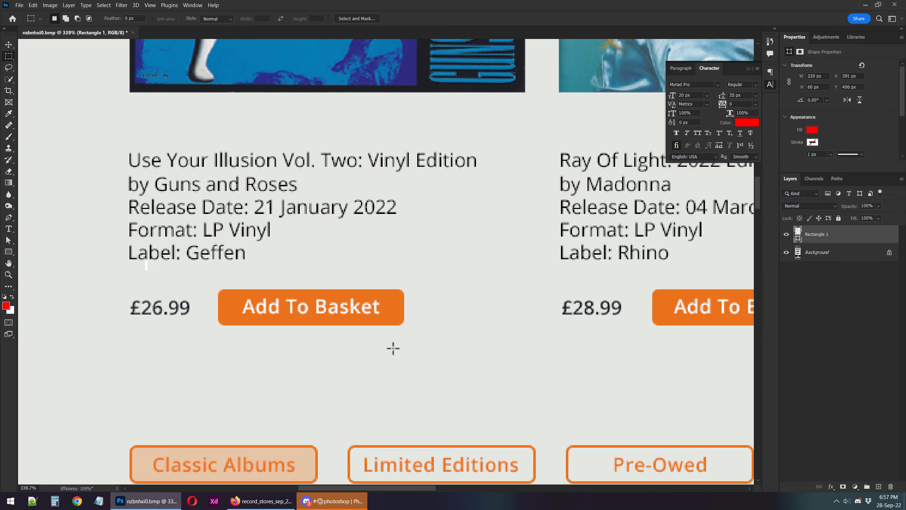
key("z")
left_click_drag(271, 323, 251, 317)
key("m")
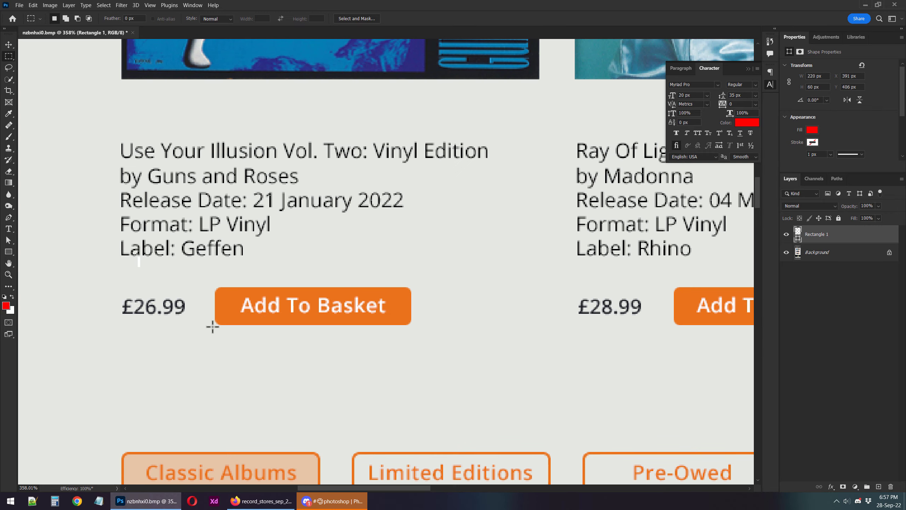
key("z")
left_click_drag(440, 337, 371, 321)
left_click_drag(484, 312, 328, 39)
left_click_drag(333, 268, 344, 481)
left_click_drag(380, 199, 396, 134)
left_click_drag(414, 371, 425, 419)
left_click_drag(393, 212, 370, 116)
left_click_drag(376, 433, 361, 224)
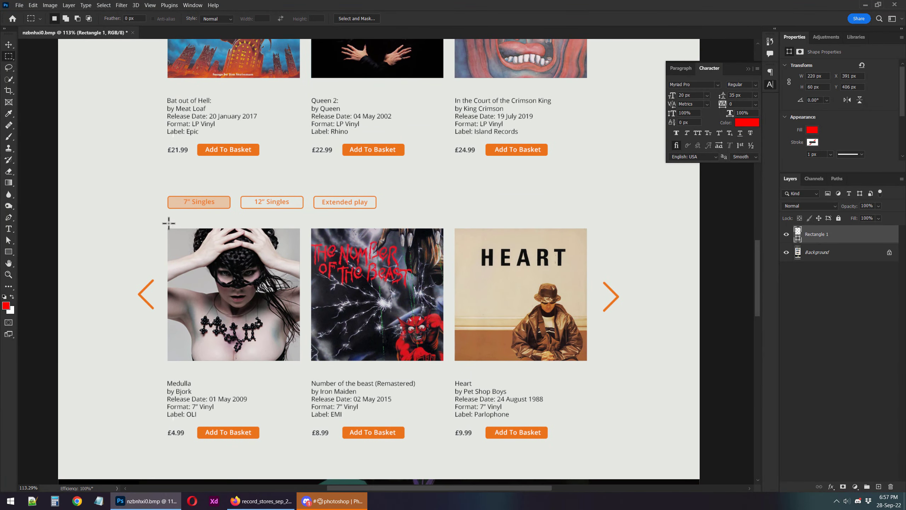
Copy the three 7" Singles albums with their details to a new layer and scale the copy to about half size.
left_click_drag(163, 223, 594, 458)
left_click(816, 252)
key("ctrl+j")
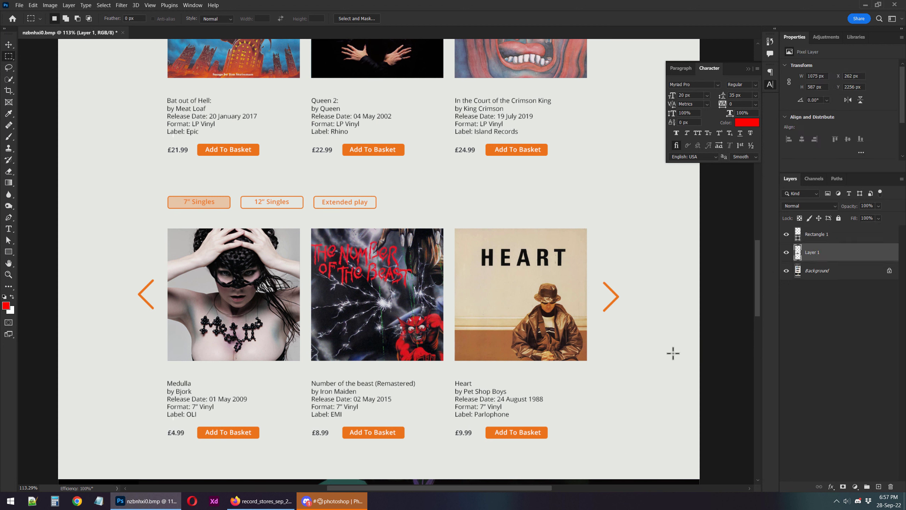
key("v")
key("ctrl+t")
left_click_drag(594, 457, 391, 346)
key("Return")
Duplicate the reduced album row alongside and below itself to form two rows of six albums.
left_click_drag(259, 276, 486, 299)
left_click(335, 300, "ctrl+shift")
left_click_drag(470, 335, 470, 463)
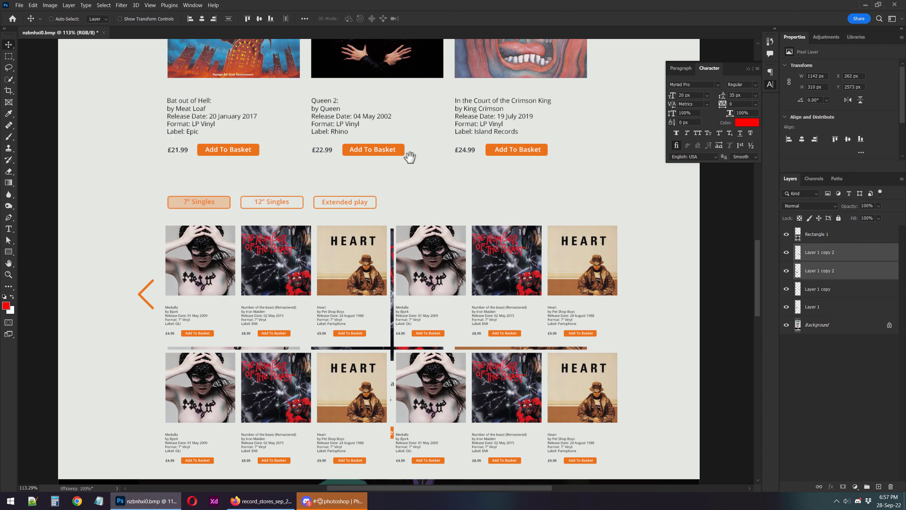
Compare the two-row grid of reduced albums with the original album rows higher on the page.
scroll(421, 310, "up", 10)
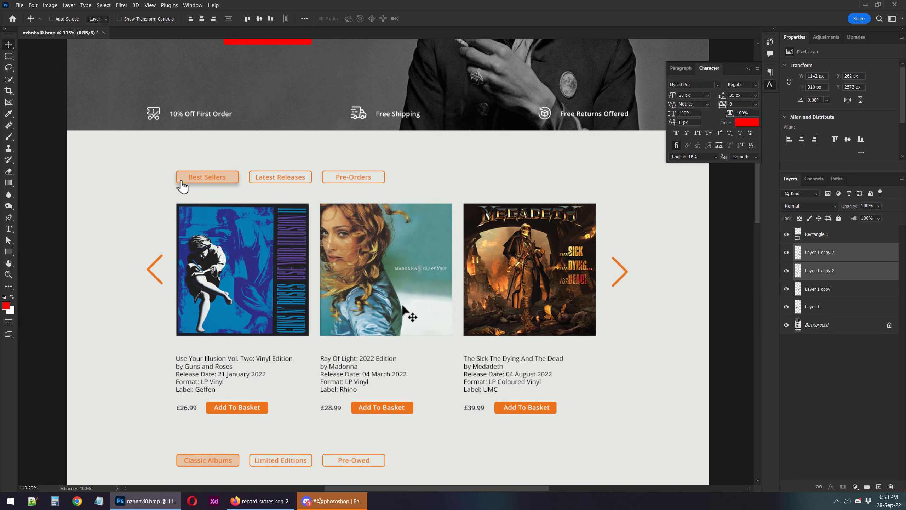
scroll(400, 343, "down", 5)
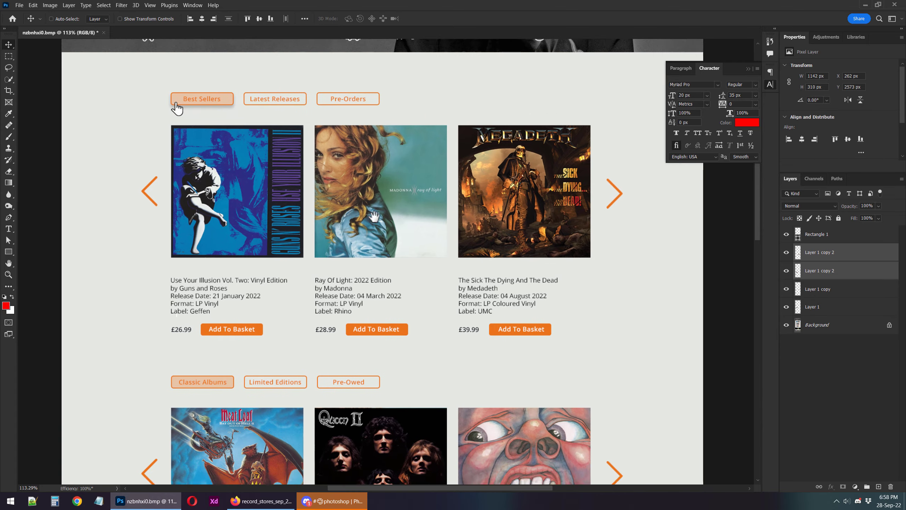
scroll(411, 182, "down", 15)
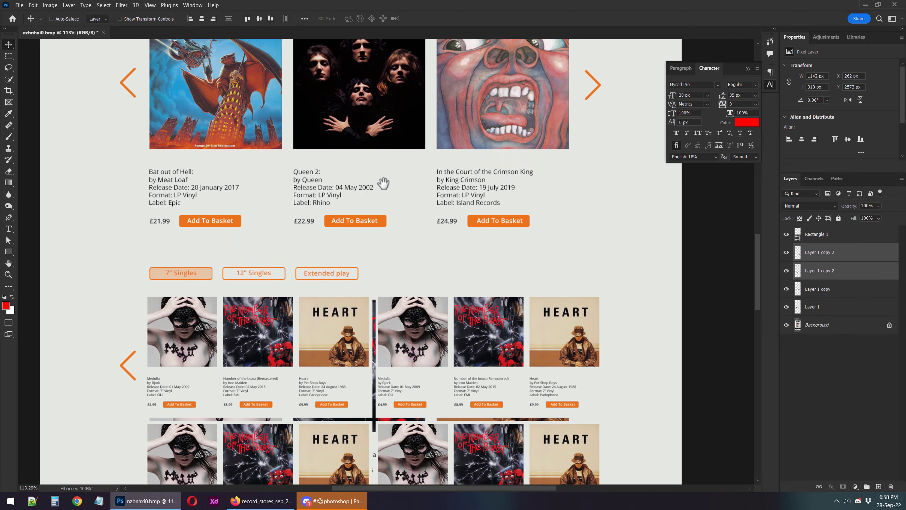
scroll(422, 206, "up", 1)
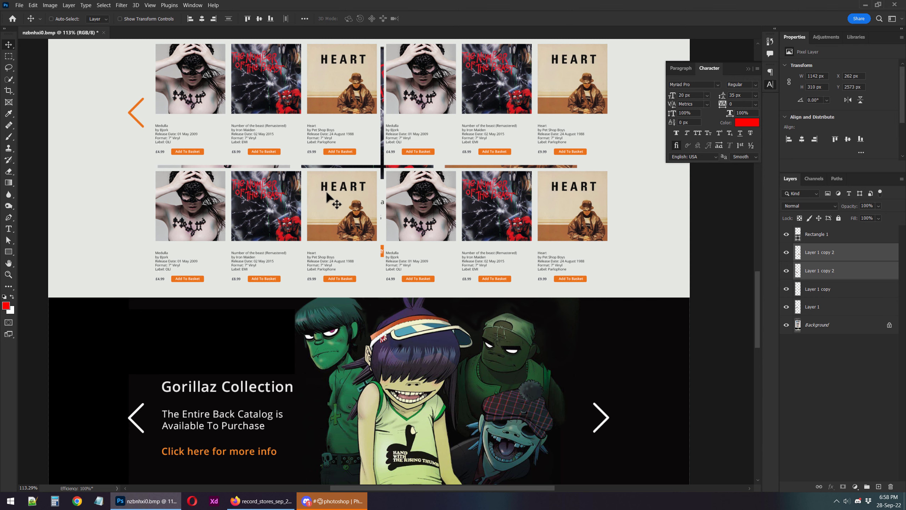
Marquee-select the "Click here for more info" link in the Gorillaz Collection banner and deselect it.
left_click_drag(417, 427, 401, 146)
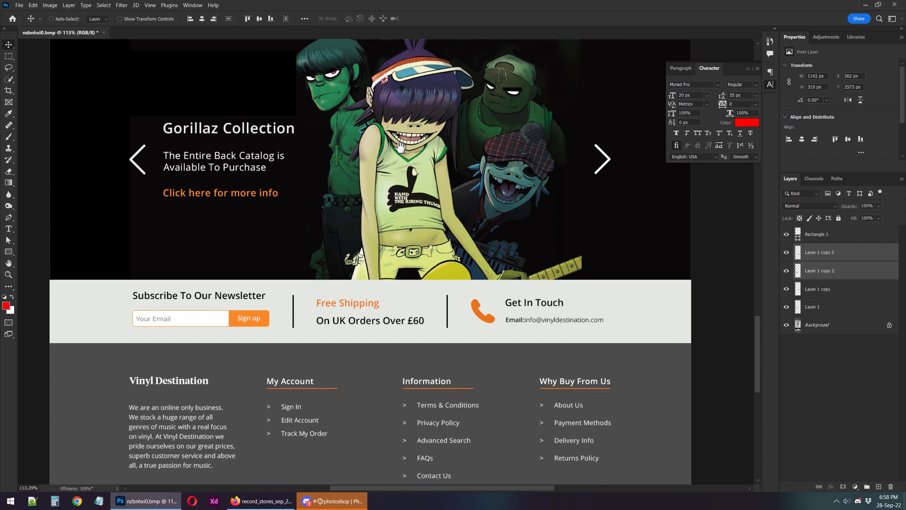
scroll(384, 193, "up", 1)
key("m")
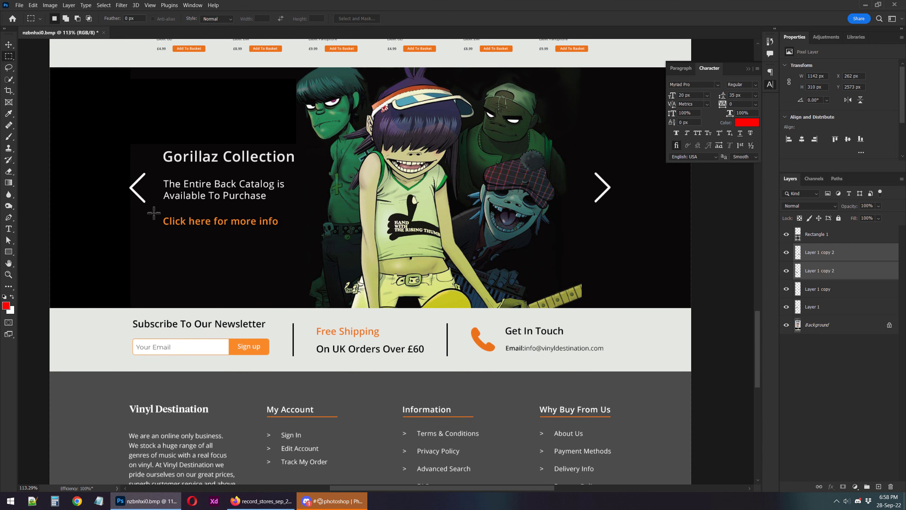
left_click_drag(151, 213, 301, 231)
left_click(186, 235)
Marquee-select the first divider, the email line and the phone icon in the newsletter strip, clearing the selections.
scroll(262, 357, "down", 3)
left_click_drag(290, 235, 303, 284)
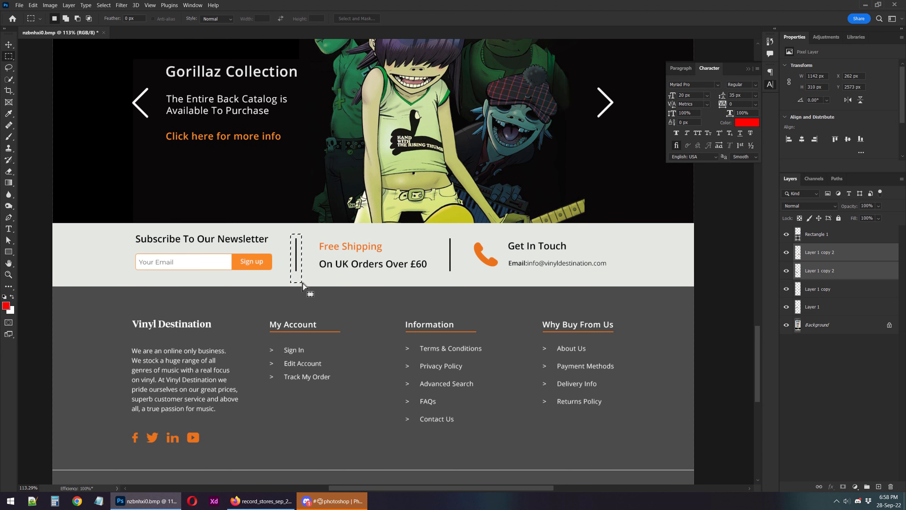
left_click(326, 279)
mouse_move(477, 246)
left_mouse_down()
mouse_move(501, 278)
mouse_move(594, 265)
mouse_move(614, 272)
left_mouse_up()
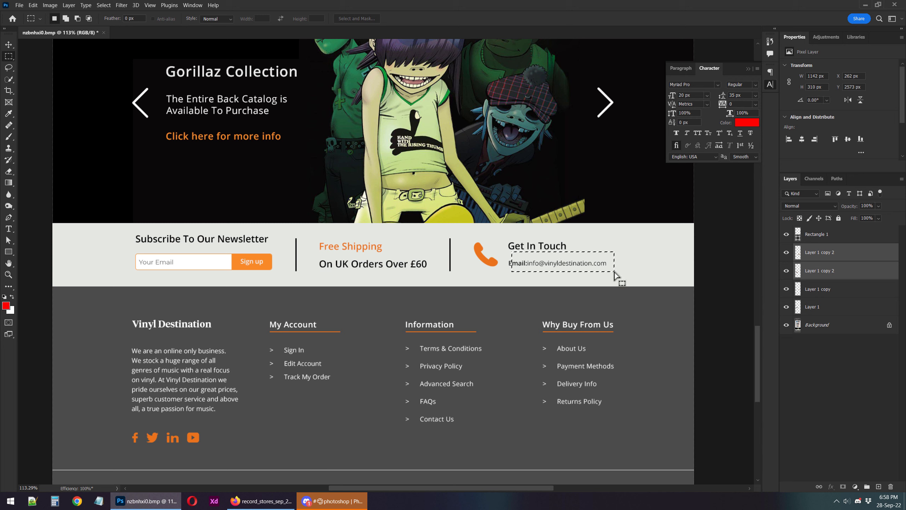
left_click_drag(461, 237, 504, 273)
left_click(594, 279)
Marquee-select the copyright line in the footer and make the Background layer active.
scroll(361, 391, "down", 3)
left_click_drag(261, 365, 294, 386)
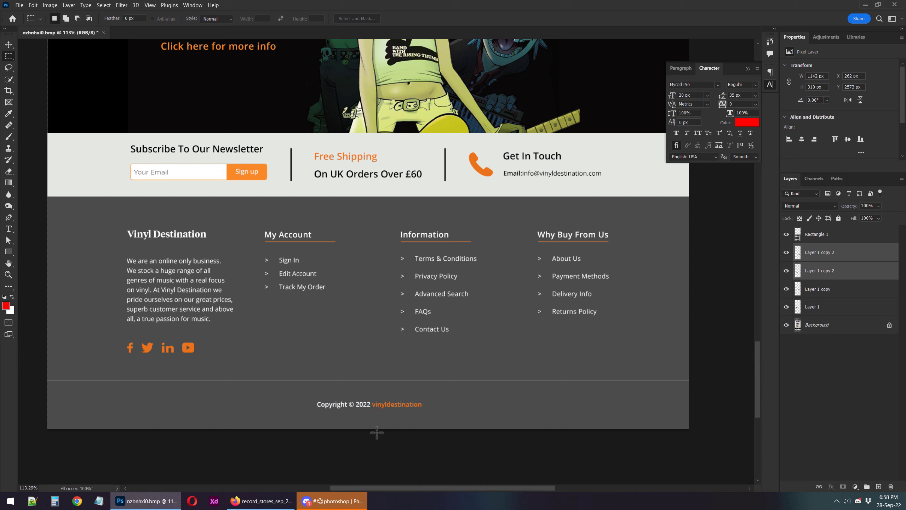
left_click_drag(309, 397, 440, 415)
key("v")
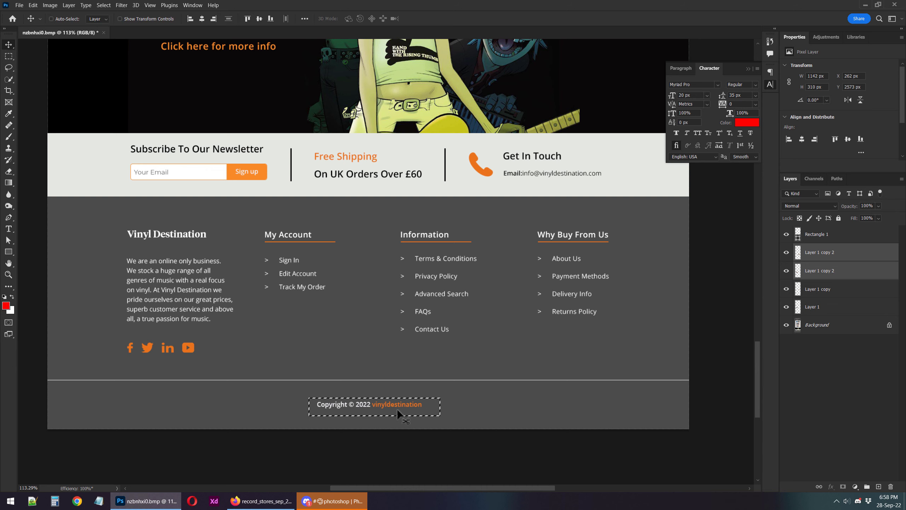
left_click(836, 329)
Marquee-select the footer area below the social icons and deselect it.
key("m")
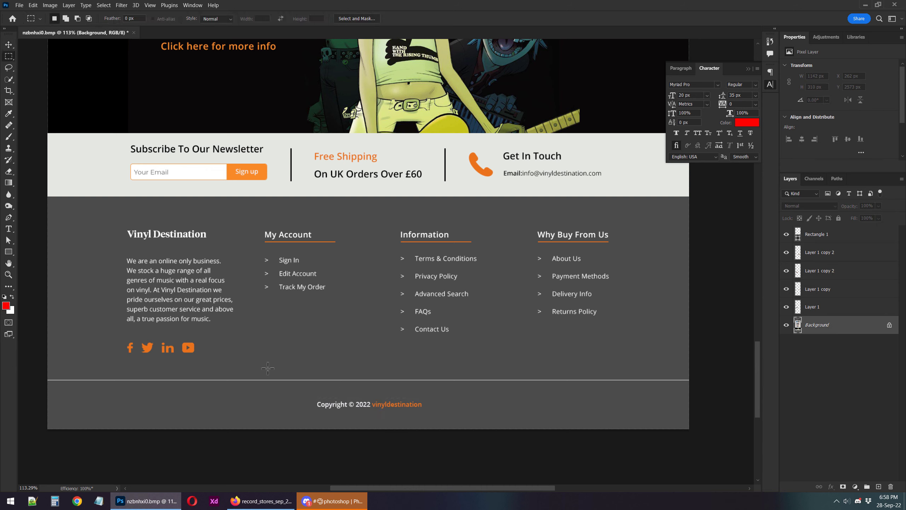
left_click_drag(174, 355, 354, 433)
key("ctrl+d")
key("v")
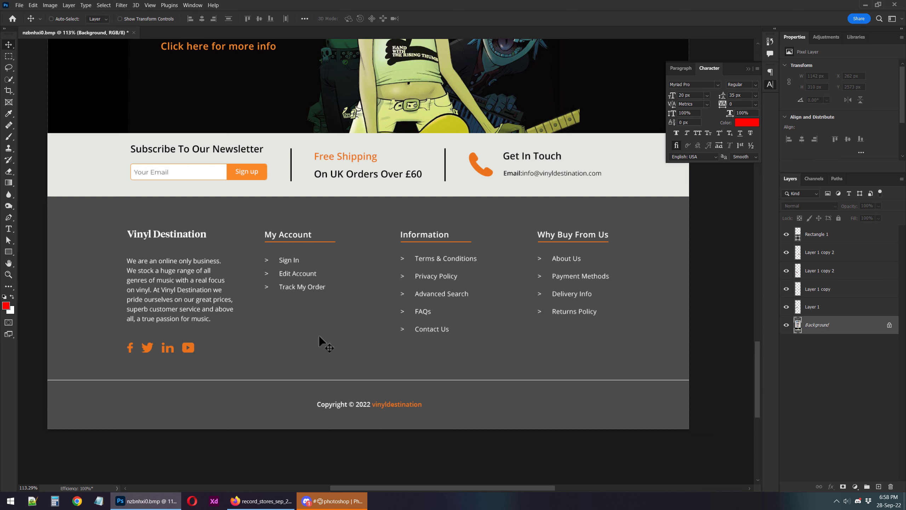
Return to the hero banner and close the Character settings.
scroll(319, 336, "up", 10)
scroll(308, 309, "up", 10)
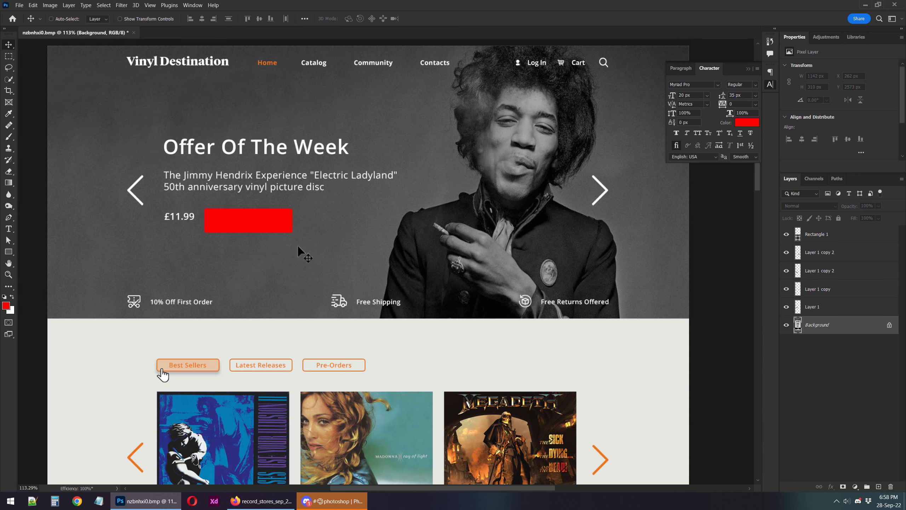
scroll(298, 247, "up", 2)
left_click(770, 85)
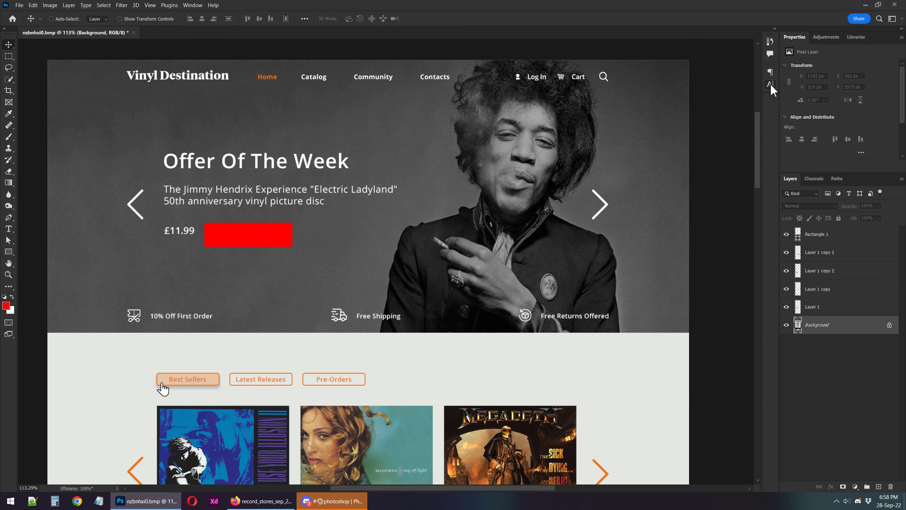